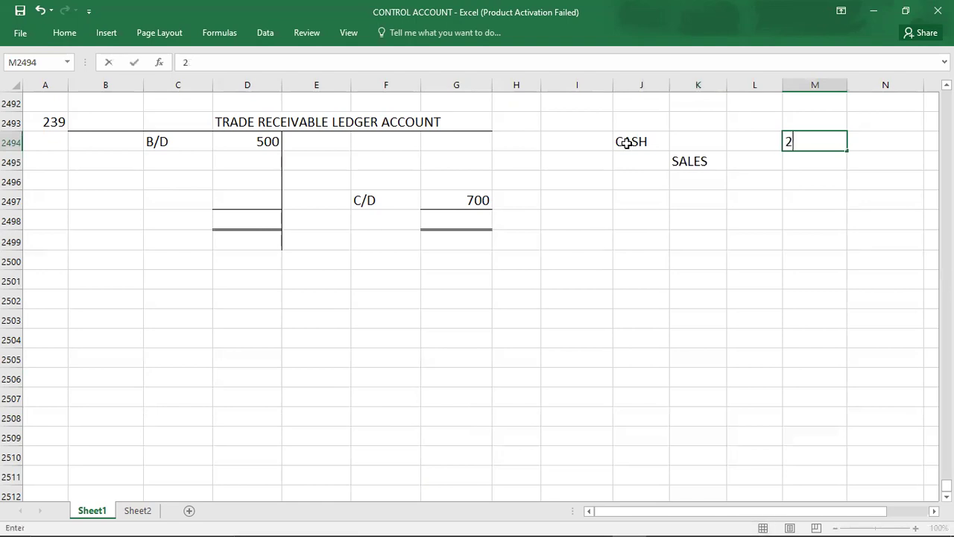
- Complete the cash sales journal entry with 280 in M2494 for CASH and 280 in N2495 for SALES
{"action": "key", "text": "Right"}
{"action": "type", "text": "280"}
{"action": "key", "text": "Return"}
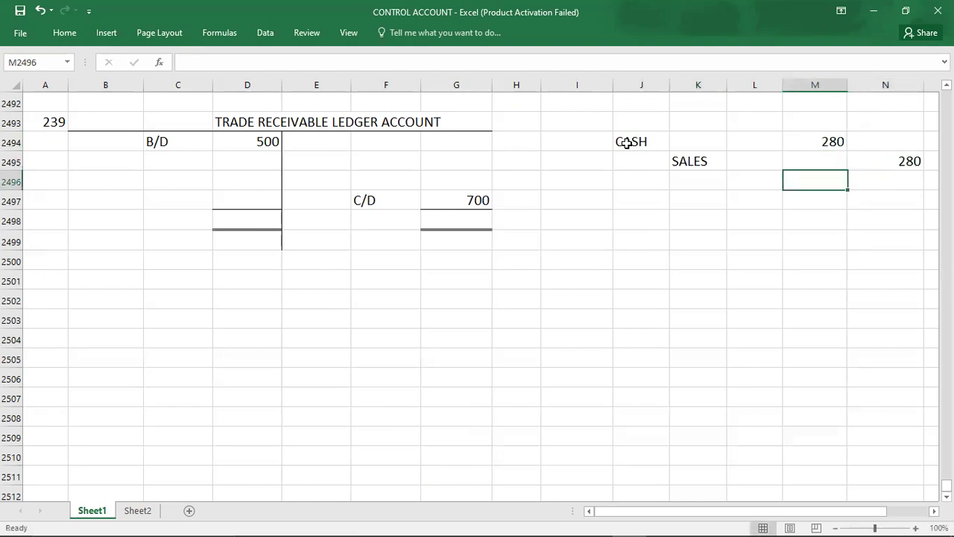
- Check question 239 in the PDF for the credit sales invoices and enter 1900 in D2495 of the ledger account
{"action": "key", "text": "alt+Tab"}
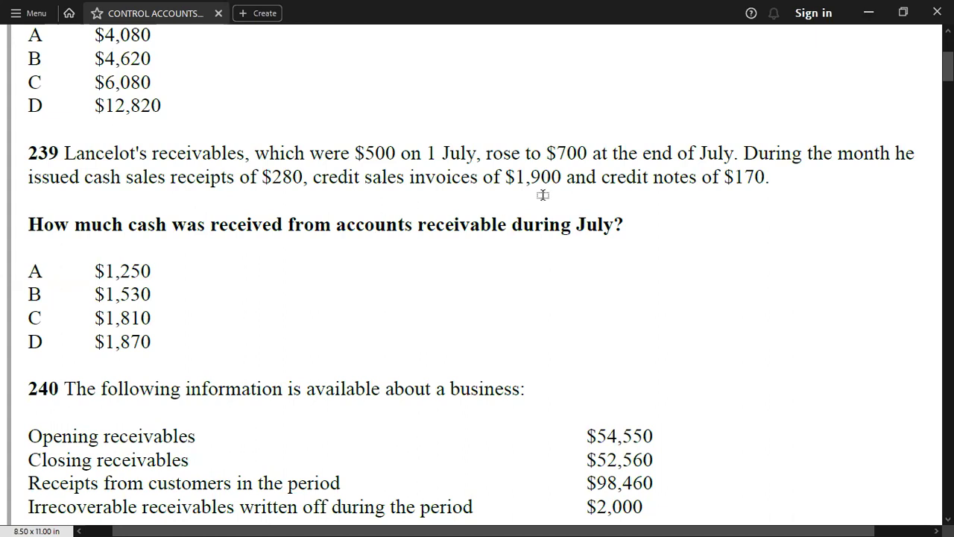
{"action": "key", "text": "alt+Tab"}
{"action": "key", "text": "Left"}
{"action": "key", "text": "Left"}
{"action": "key", "text": "Left"}
{"action": "key", "text": "Left"}
{"action": "key", "text": "Left"}
{"action": "key", "text": "Left"}
{"action": "key", "text": "Left"}
{"action": "key", "text": "Left"}
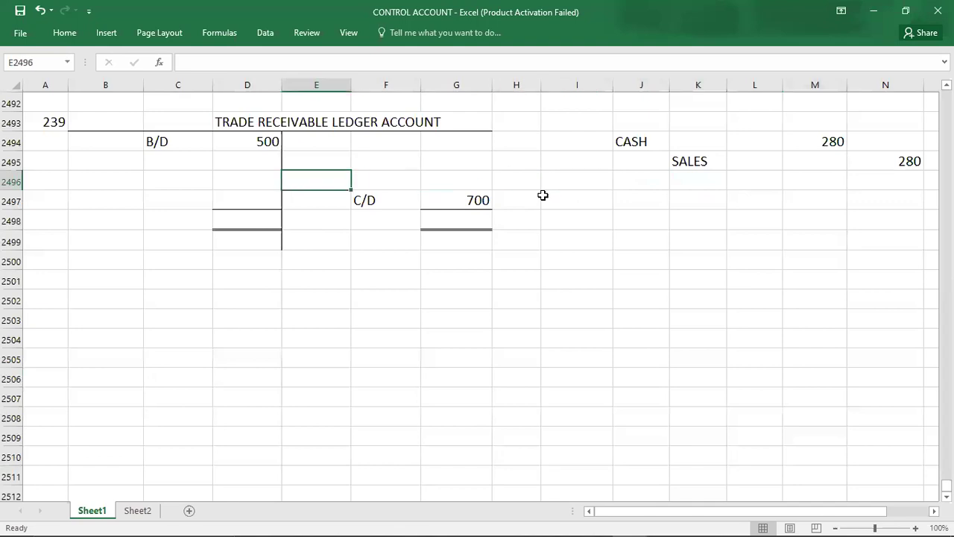
{"action": "key", "text": "Up"}
{"action": "key", "text": "Left"}
{"action": "type", "text": "1900"}
{"action": "key", "text": "Return"}
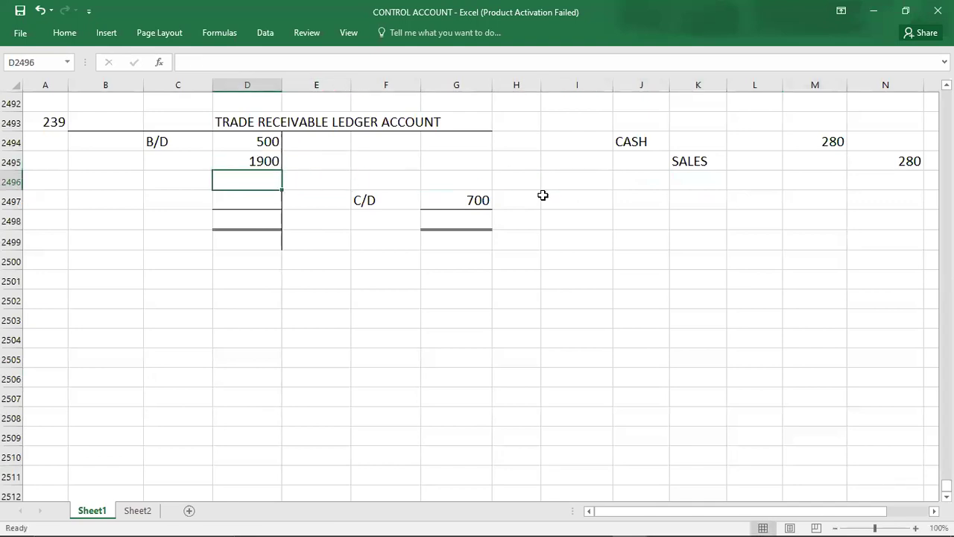
- Check question 239 in the PDF for the credit notes and enter 170 in G2494 of the ledger account
{"action": "key", "text": "alt+Tab"}
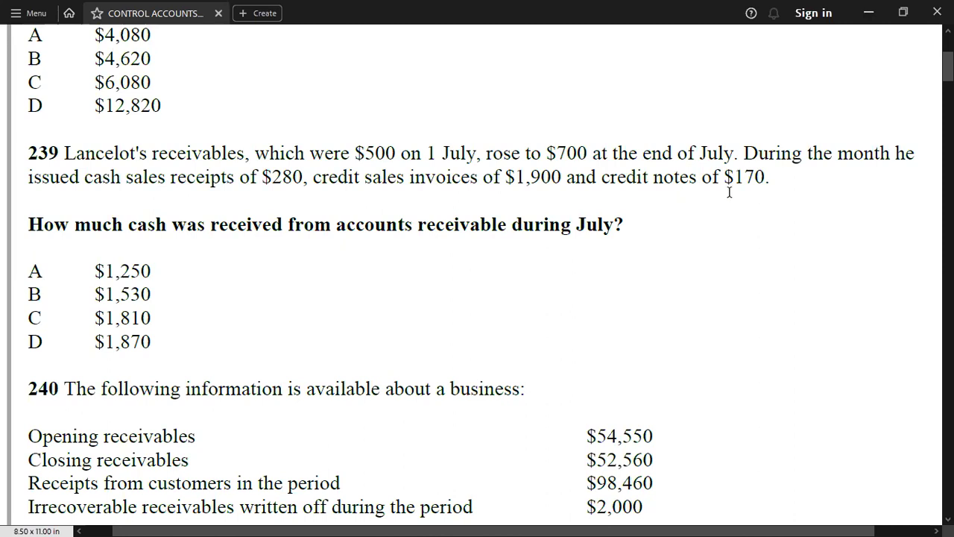
{"action": "key", "text": "alt+Tab"}
{"action": "key", "text": "Right"}
{"action": "key", "text": "Right"}
{"action": "key", "text": "Right"}
{"action": "key", "text": "Up"}
{"action": "key", "text": "Up"}
{"action": "type", "text": "170"}
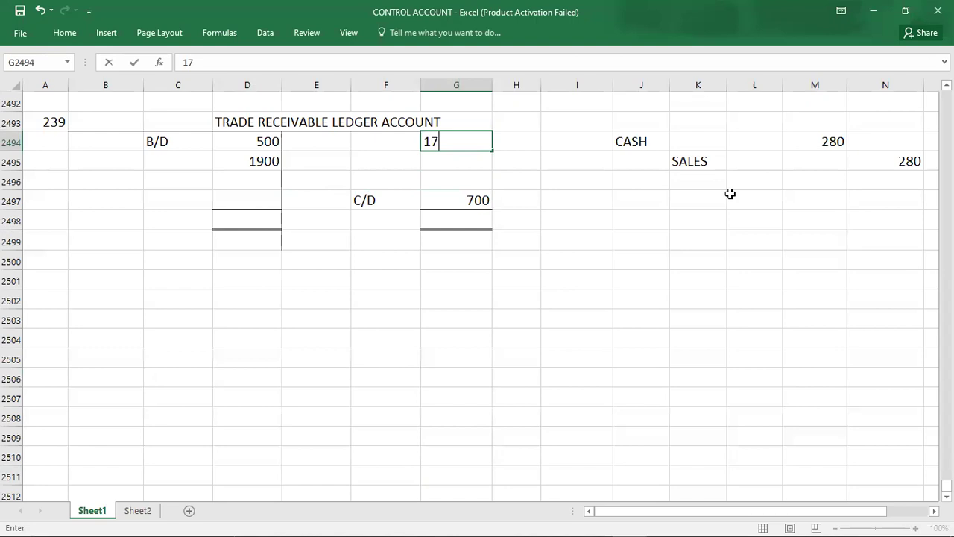
{"action": "key", "text": "Return"}
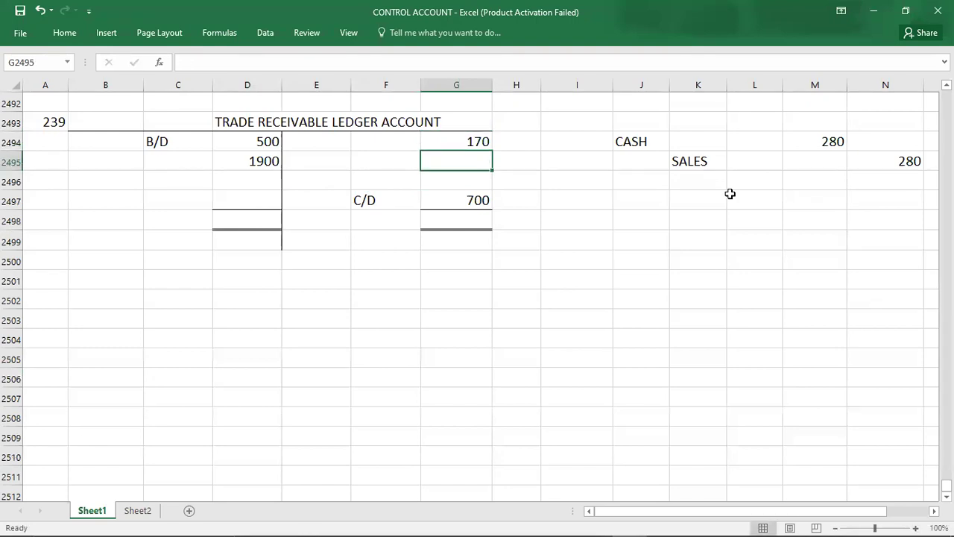
- Reread what question 239 asks, and enter the total 2400 on both sides of the ledger account in D2498 and G2498
{"action": "key", "text": "alt+Tab"}
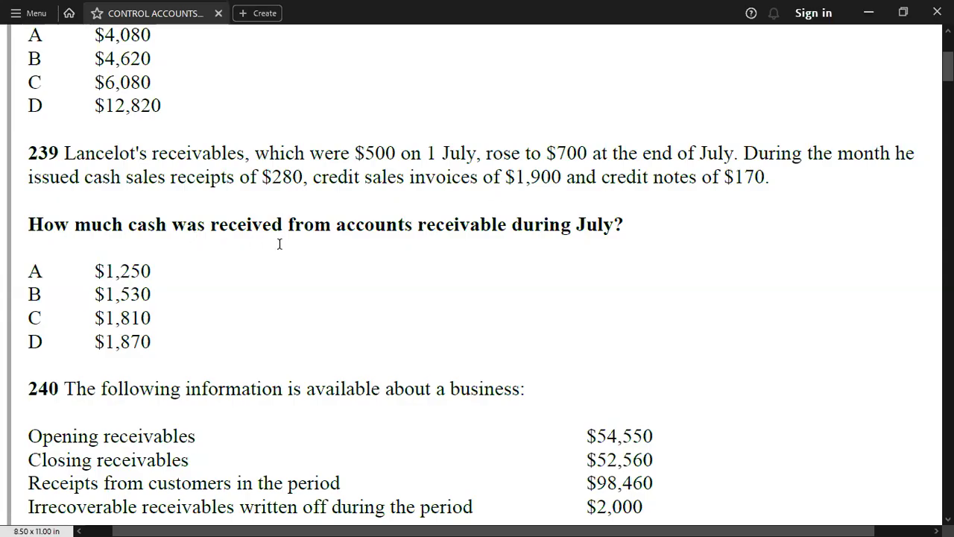
{"action": "key", "text": "alt+Tab"}
{"action": "key", "text": "Left"}
{"action": "key", "text": "Left"}
{"action": "key", "text": "Left"}
{"action": "key", "text": "Down"}
{"action": "key", "text": "Down"}
{"action": "key", "text": "Down"}
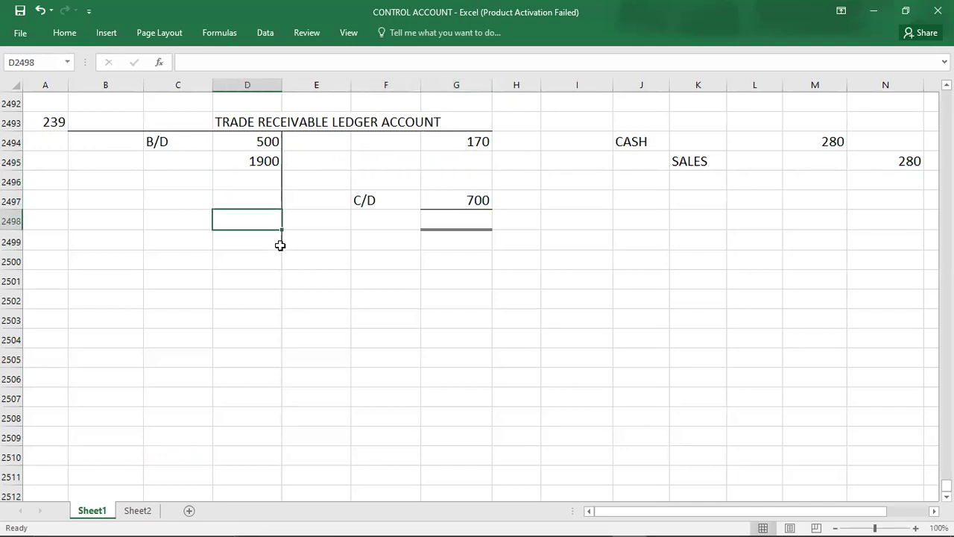
{"action": "type", "text": "2400"}
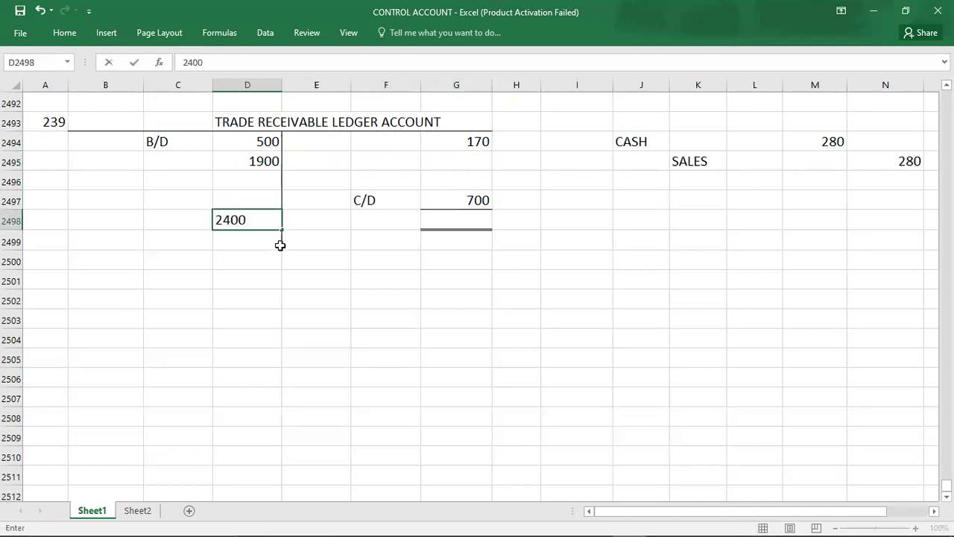
{"action": "key", "text": "Right"}
{"action": "key", "text": "Right"}
{"action": "key", "text": "Right"}
{"action": "type", "text": "2400"}
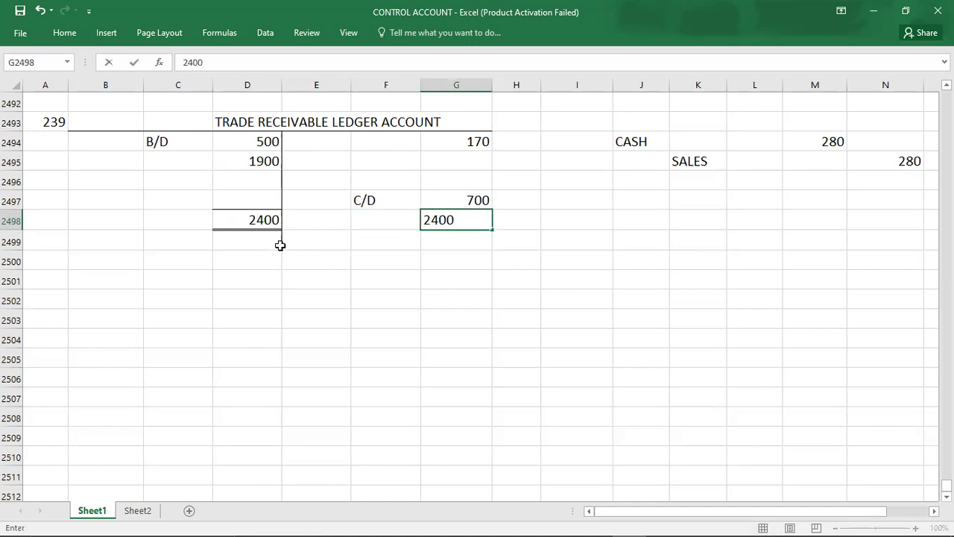
- Sum the existing credit entries in G2494:G2497 and enter the balancing figure in row 2495 as CASH with 1530
{"action": "key", "text": "Up"}
{"action": "key", "text": "shift+Up"}
{"action": "key", "text": "shift+Up"}
{"action": "key", "text": "shift+Up"}
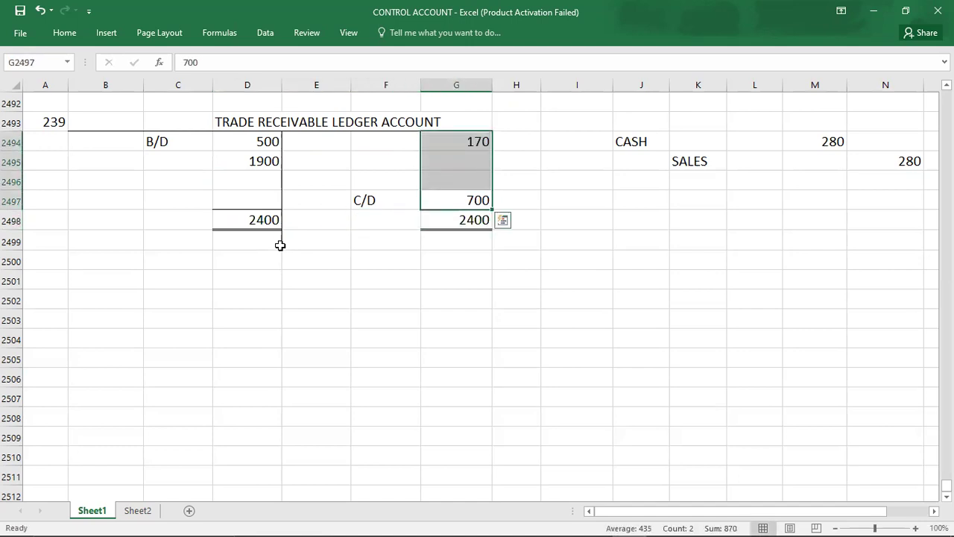
{"action": "left_click", "coordinate": [464, 162]}
{"action": "key", "text": "Left"}
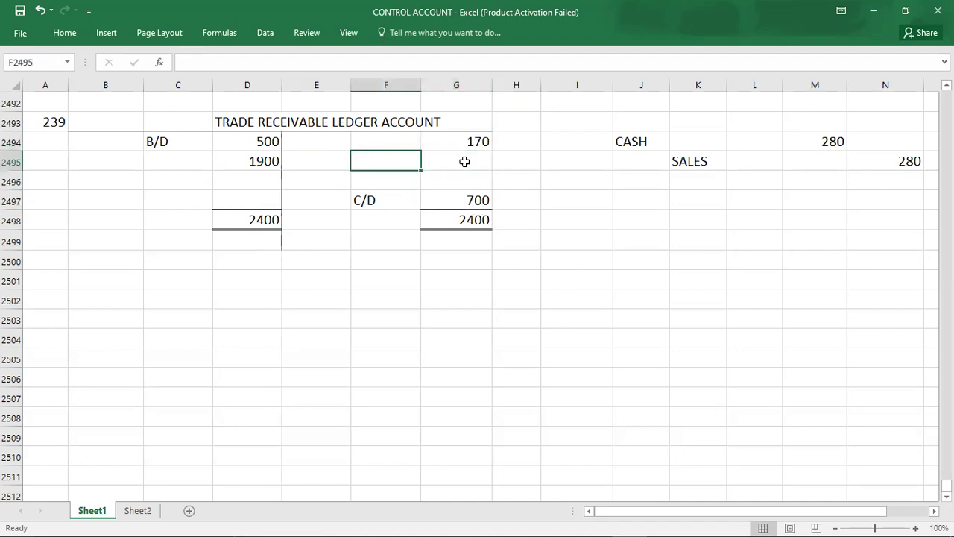
{"action": "type", "text": "CASH"}
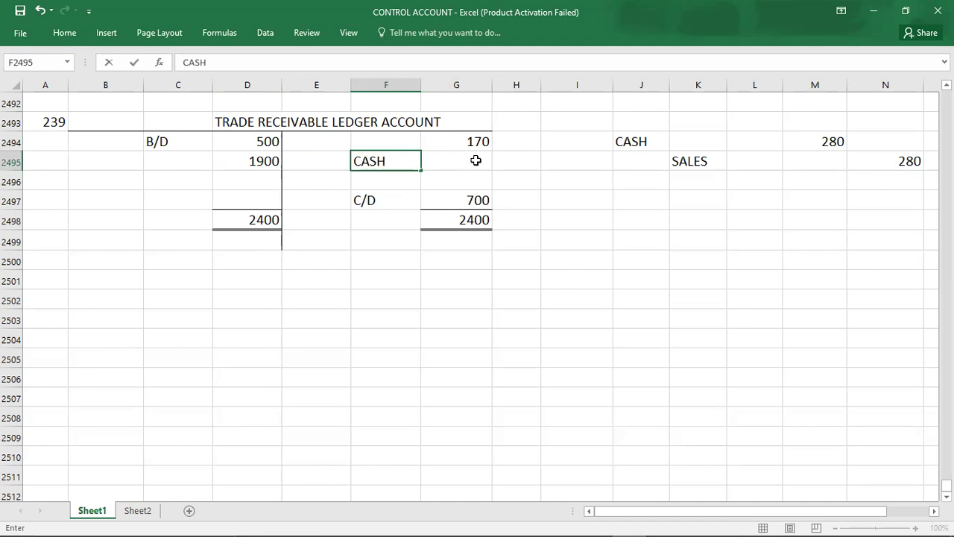
{"action": "left_click", "coordinate": [475, 160]}
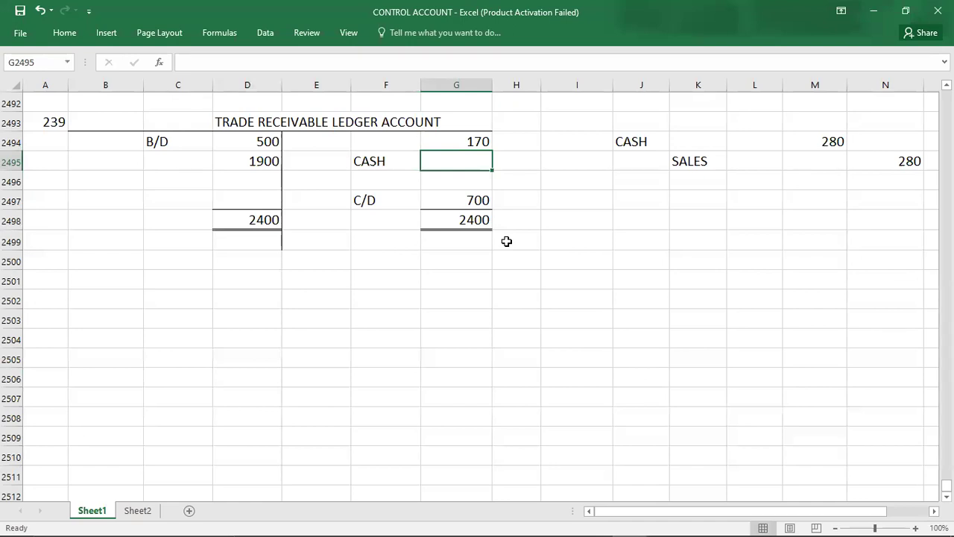
{"action": "type", "text": "1530"}
{"action": "key", "text": "Return"}
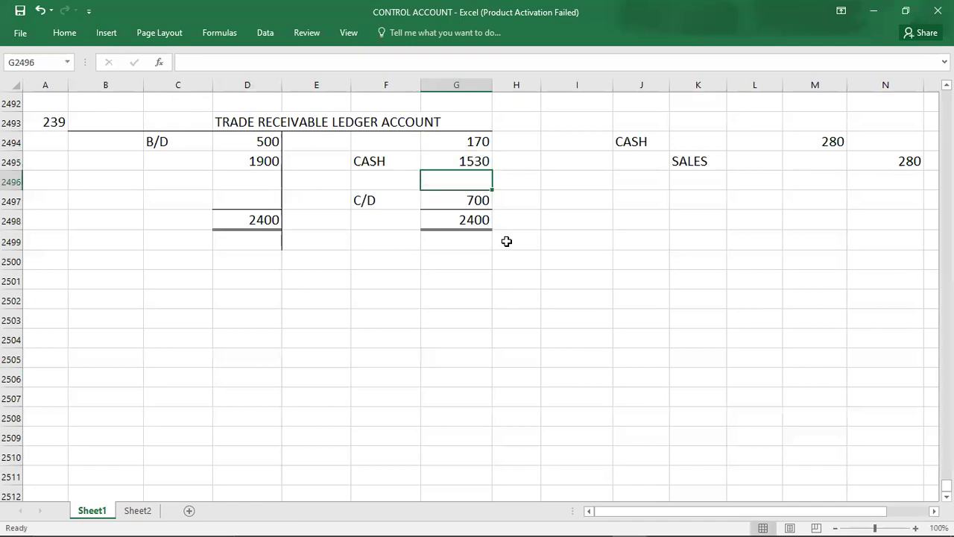
- Make the CASH label and its 1530 amount in F2495:G2495 bold
{"action": "key", "text": "Up"}
{"action": "key", "text": "shift+Left"}
{"action": "key", "text": "ctrl+b"}
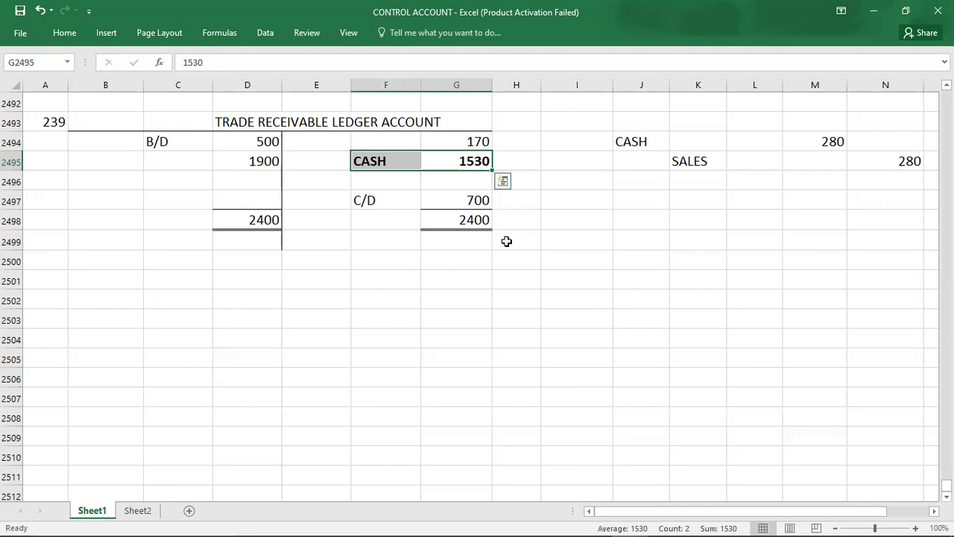
- Compare the cash figure with question 239's options in the PDF and record answer B in A2494, below the question number
{"action": "key", "text": "alt+Tab"}
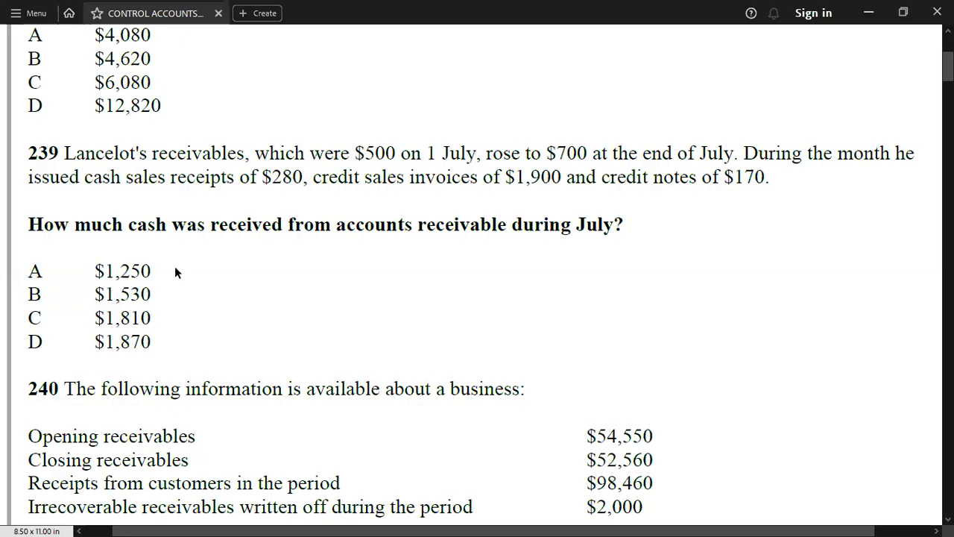
{"action": "key", "text": "alt+Tab"}
{"action": "key", "text": "ctrl+q"}
{"action": "key", "text": "Left"}
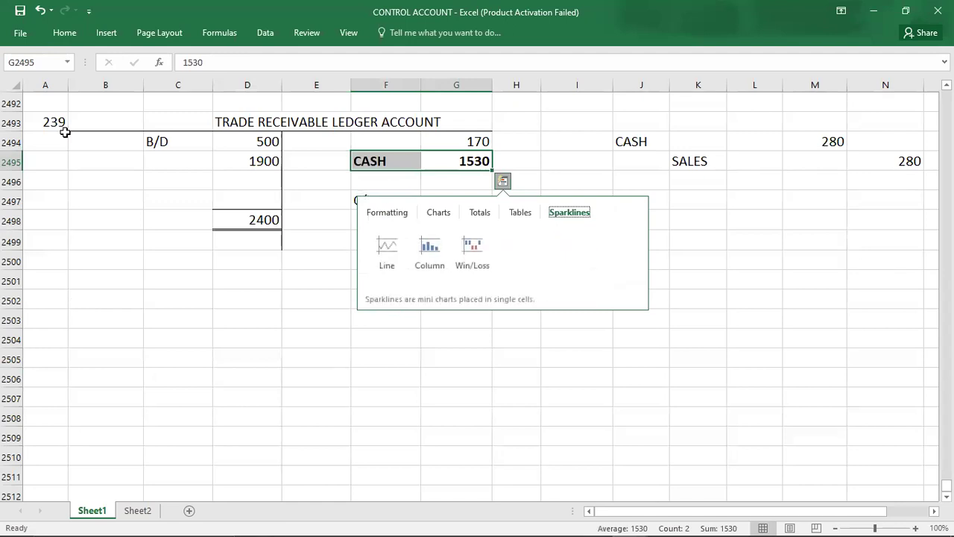
{"action": "left_click", "coordinate": [42, 145]}
{"action": "type", "text": "B"}
{"action": "key", "text": "Return"}
{"action": "key", "text": "Return"}
{"action": "key", "text": "Return"}
{"action": "key", "text": "Return"}
{"action": "key", "text": "Return"}
{"action": "key", "text": "Return"}
{"action": "key", "text": "Return"}
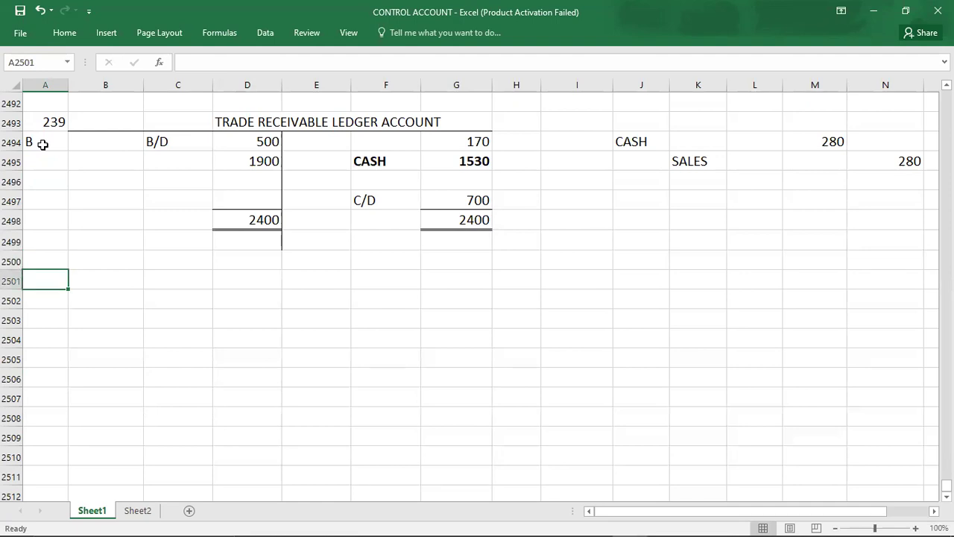
- Read question 240 in the PDF, including its receivables figures, the cash sales portion of receipts and the answer options
{"action": "key", "text": "alt+Tab"}
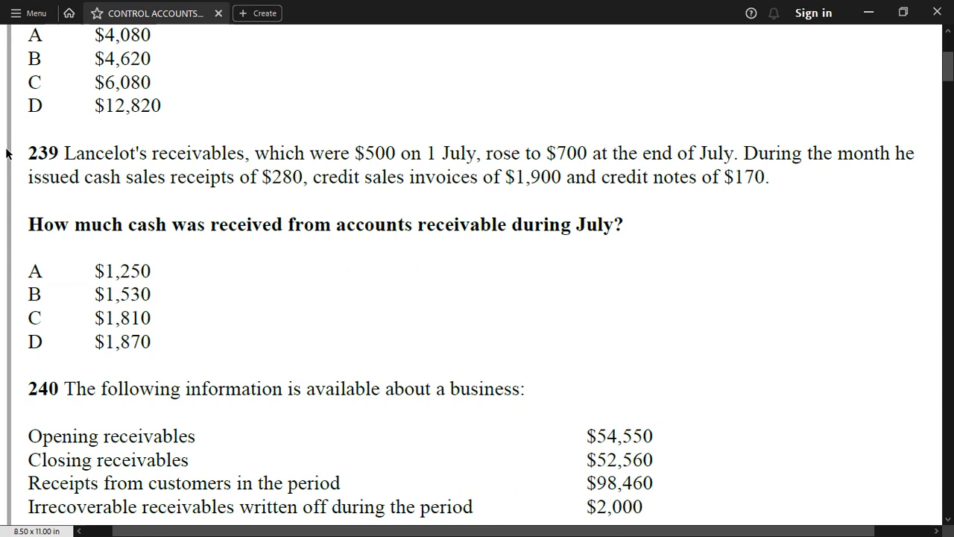
{"action": "scroll", "coordinate": [6, 153], "scroll_direction": "down", "scroll_amount": 5}
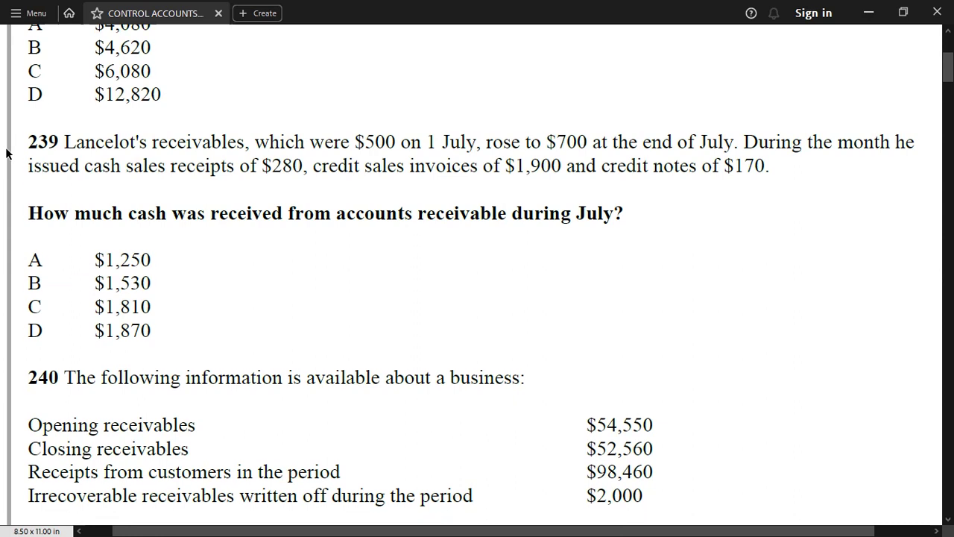
{"action": "scroll", "coordinate": [6, 152], "scroll_direction": "down", "scroll_amount": 1}
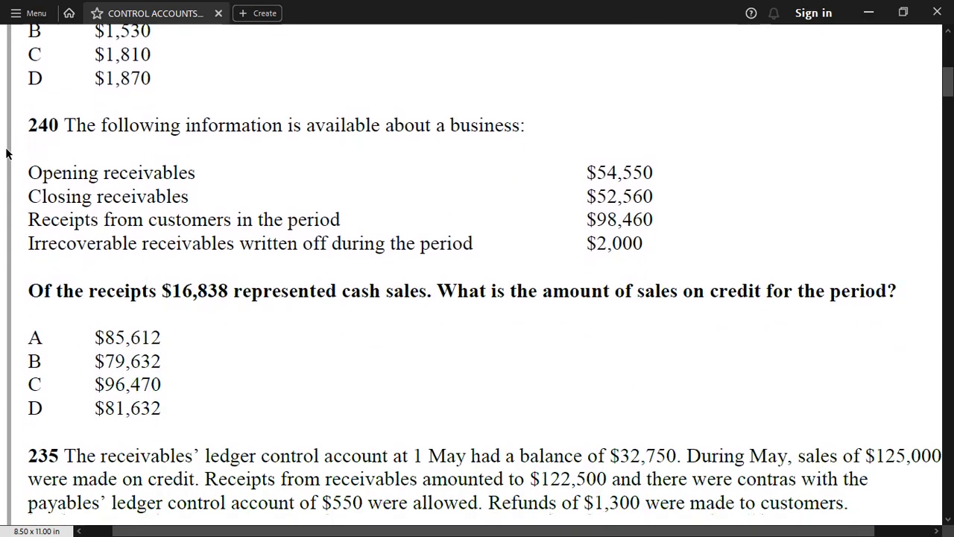
{"action": "scroll", "coordinate": [6, 153], "scroll_direction": "down", "scroll_amount": 2}
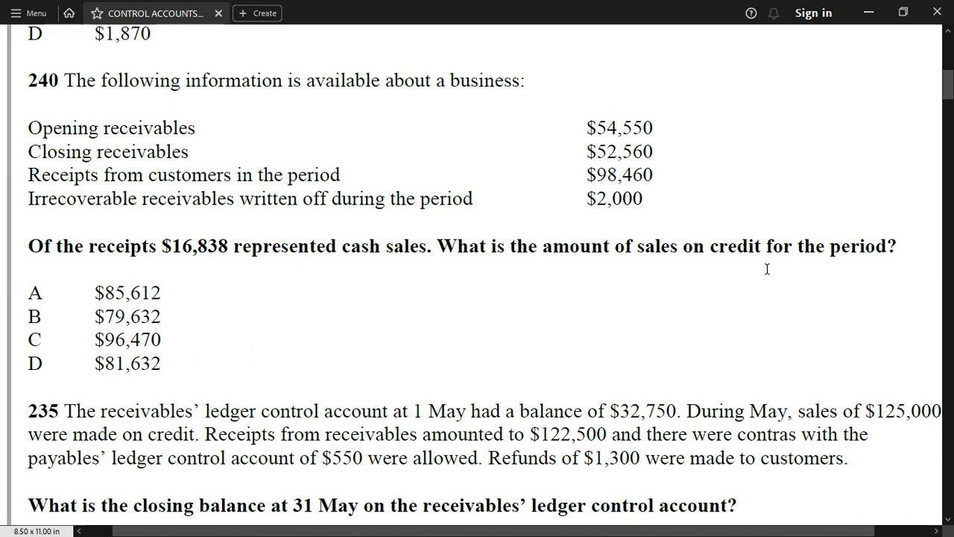
{"action": "scroll", "coordinate": [767, 269], "scroll_direction": "up", "scroll_amount": 1}
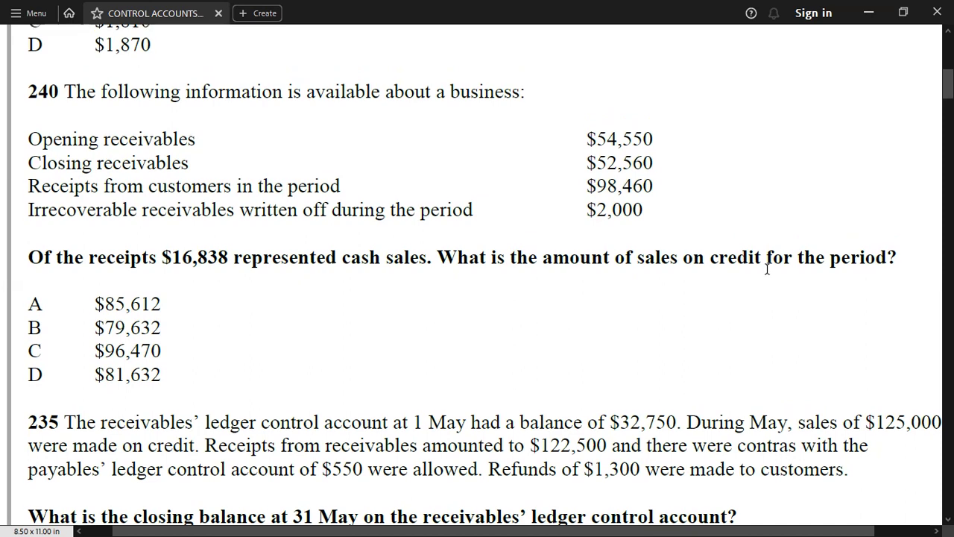
{"action": "key", "text": "alt+Tab"}
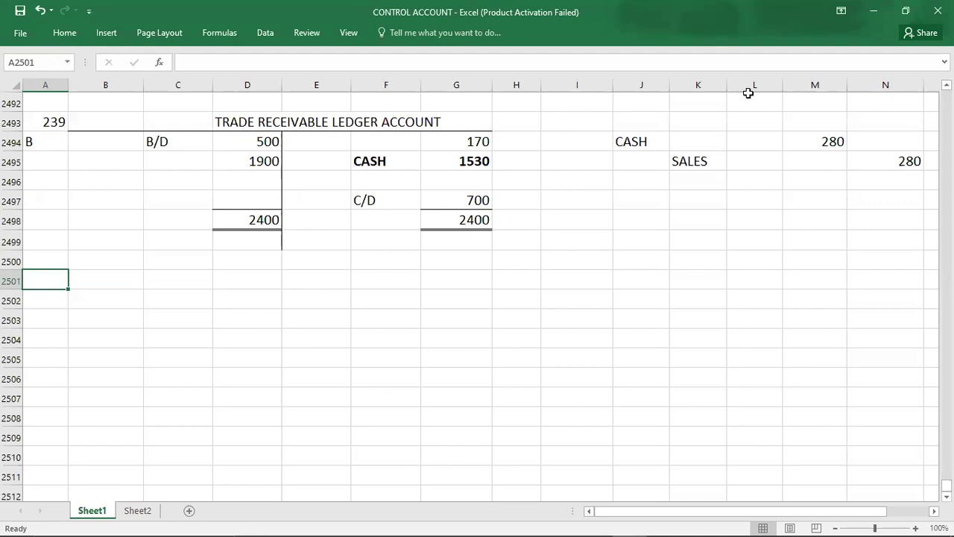
{"action": "key", "text": "alt+Tab"}
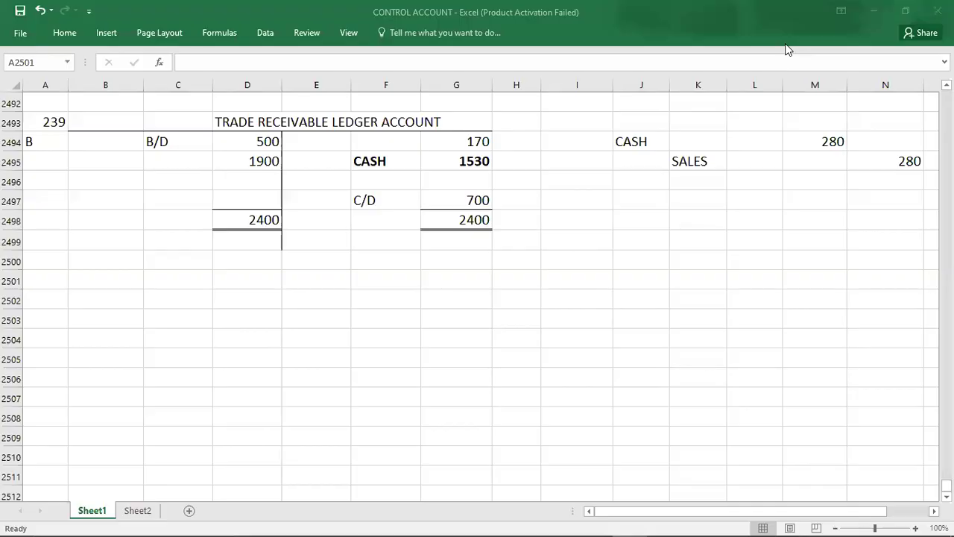
{"action": "key", "text": "alt+Tab"}
{"action": "key", "text": "alt+Tab"}
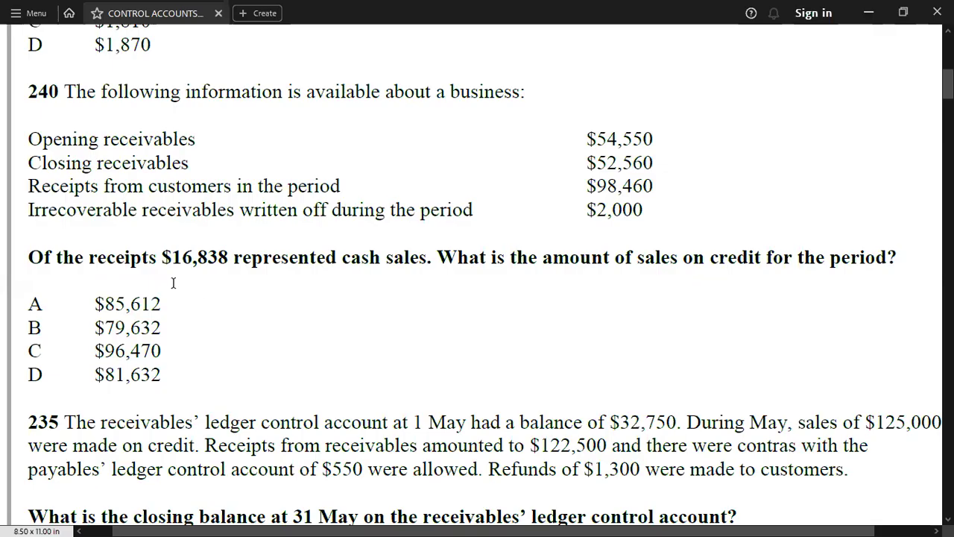
- Highlight the words "accounts receivable" in the PDF's question 239
{"action": "scroll", "coordinate": [260, 272], "scroll_direction": "up", "scroll_amount": 7}
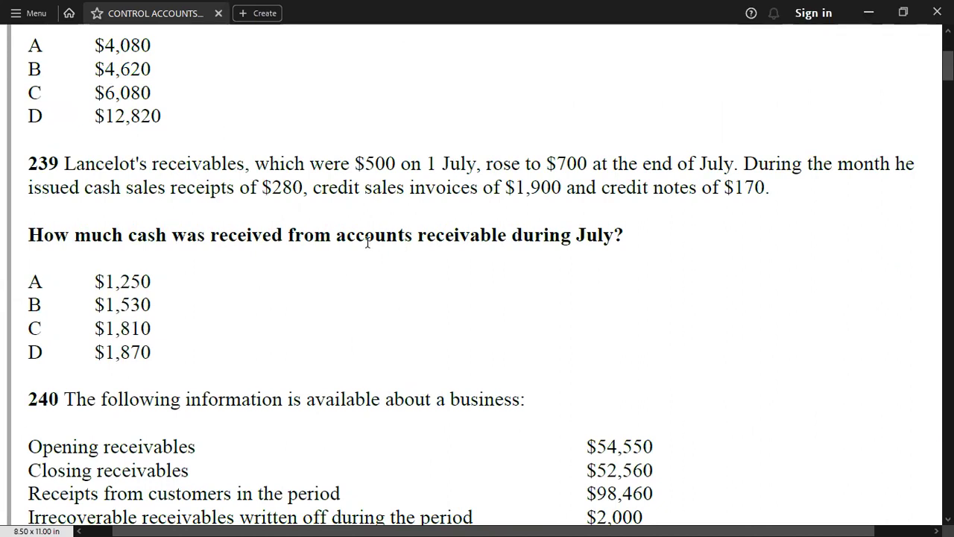
{"action": "left_click_drag", "start_coordinate": [353, 237], "coordinate": [463, 242]}
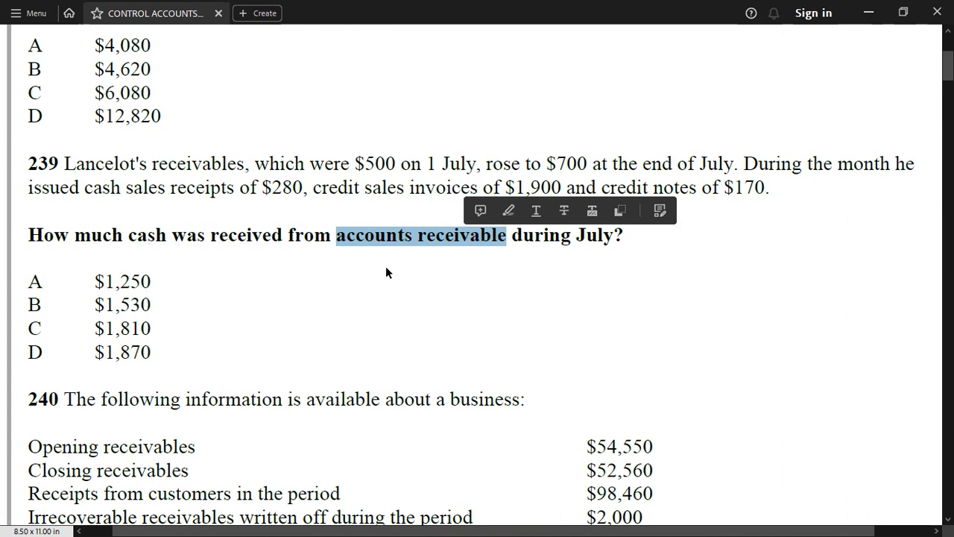
{"action": "left_click", "coordinate": [509, 211]}
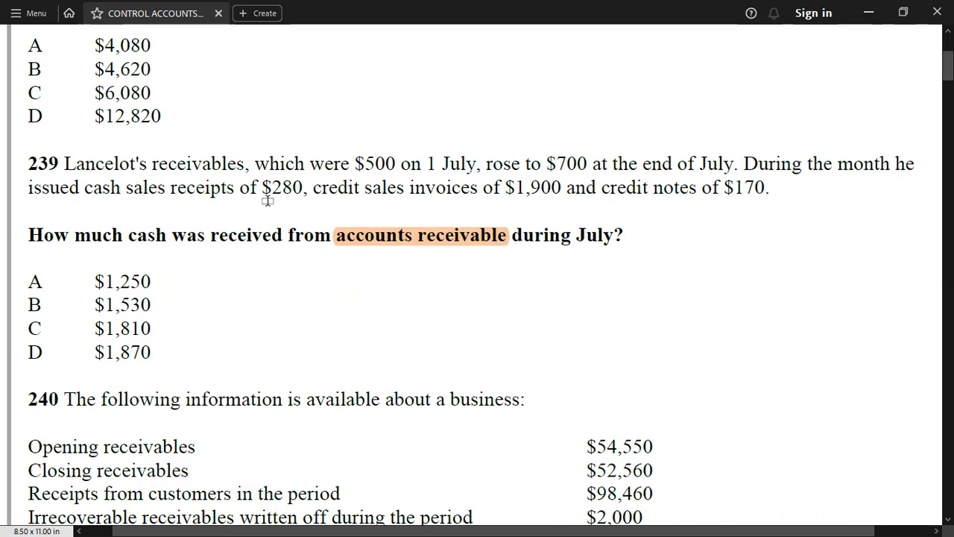
- Return to the Excel worksheet and list 1530 and 280 in J2497:J2498 with their total 1810 in J2499
{"action": "key", "text": "alt+Tab"}
{"action": "key", "text": "Tab"}
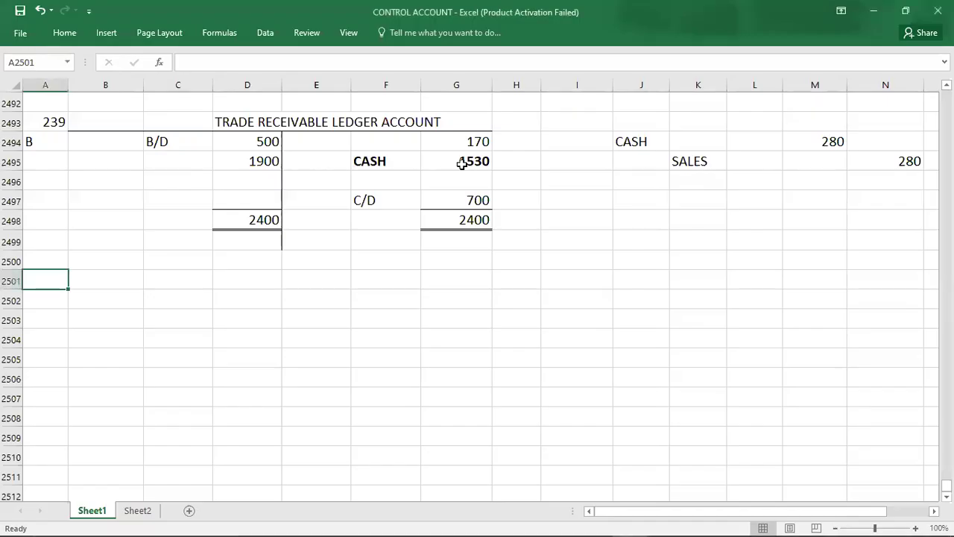
{"action": "left_click", "coordinate": [463, 164]}
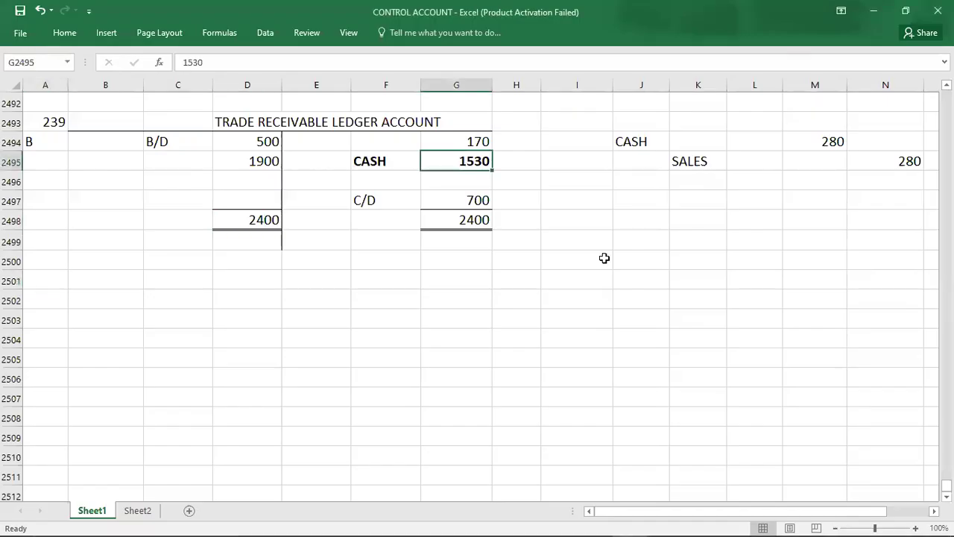
{"action": "left_click", "coordinate": [658, 202]}
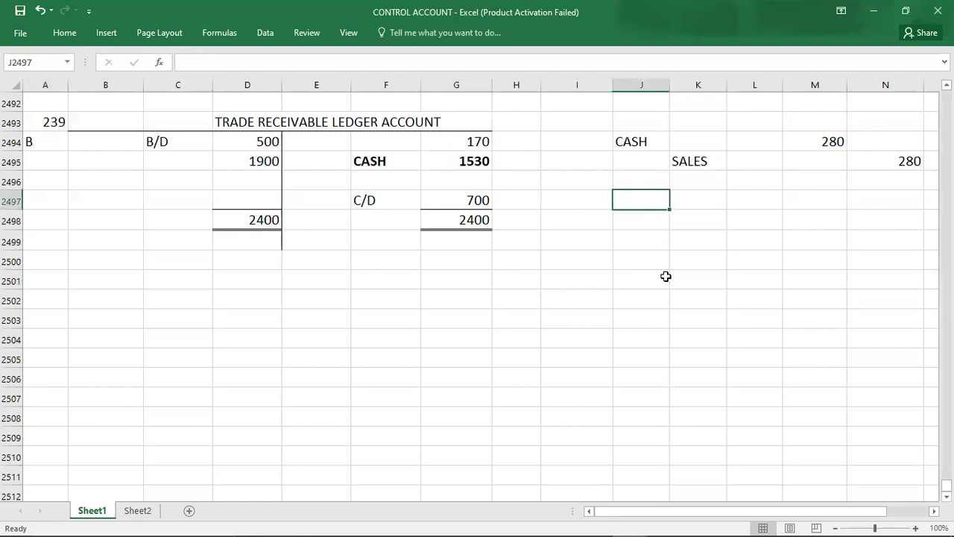
{"action": "type", "text": "1530"}
{"action": "key", "text": "Return"}
{"action": "type", "text": "280"}
{"action": "key", "text": "Return"}
{"action": "key", "text": "Up"}
{"action": "key", "text": "Up"}
{"action": "key", "text": "shift+Down"}
{"action": "key", "text": "Down"}
{"action": "key", "text": "Down"}
{"action": "type", "text": "1810"}
{"action": "key", "text": "Return"}
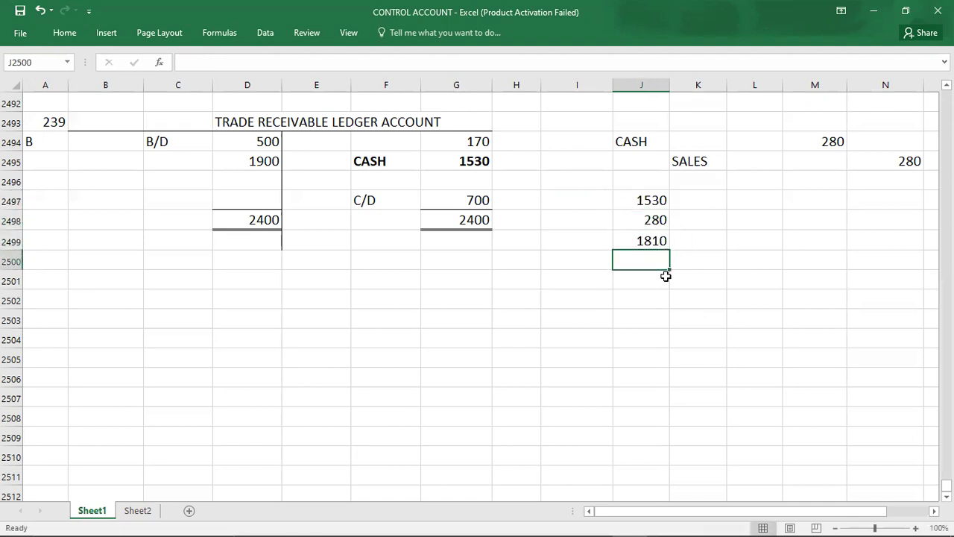
- Make the total in J2499 bold
{"action": "key", "text": "Up"}
{"action": "key", "text": "ctrl+b"}
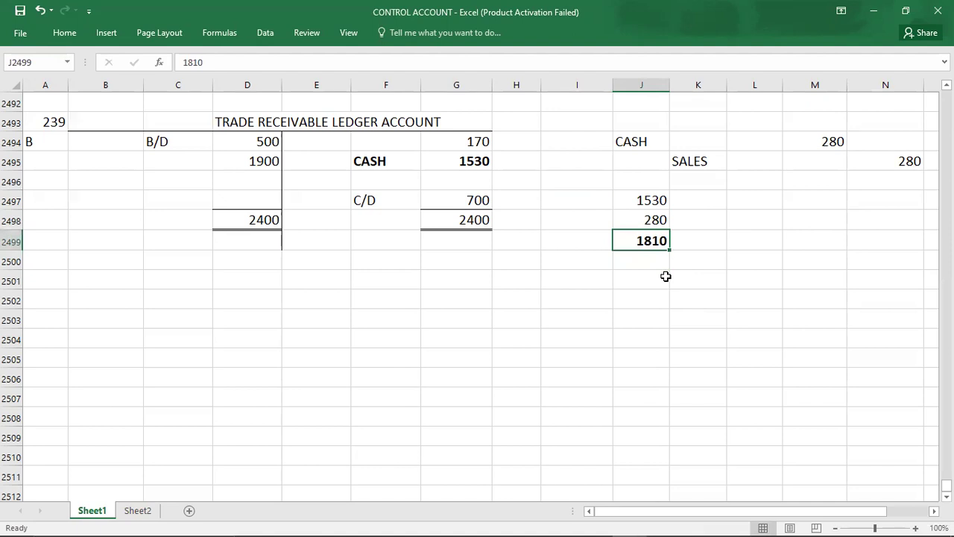
- Review the credit-side entries of question 239's ledger against the PDF's question wording, and bring up question 240's figures and options there
{"action": "left_click", "coordinate": [427, 140]}
{"action": "left_click", "coordinate": [438, 164]}
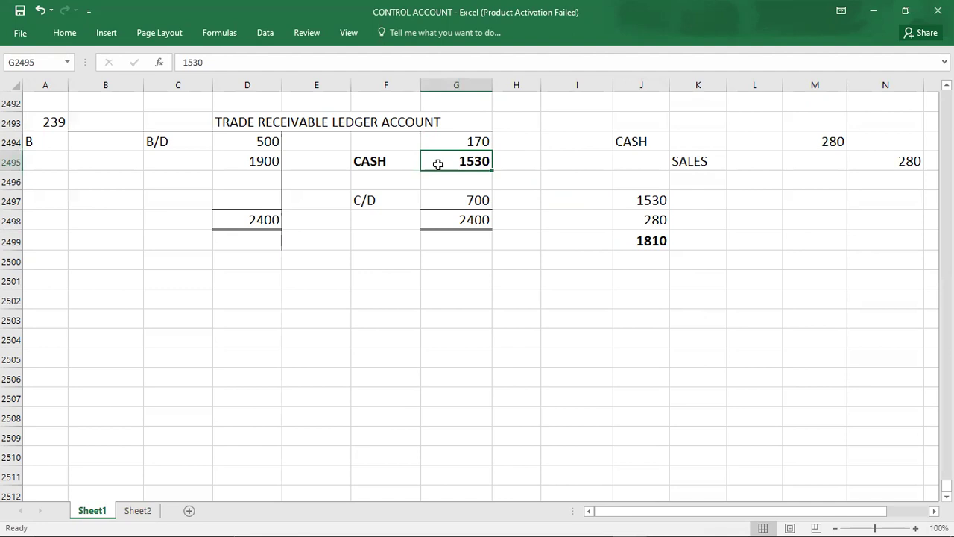
{"action": "left_click", "coordinate": [435, 217]}
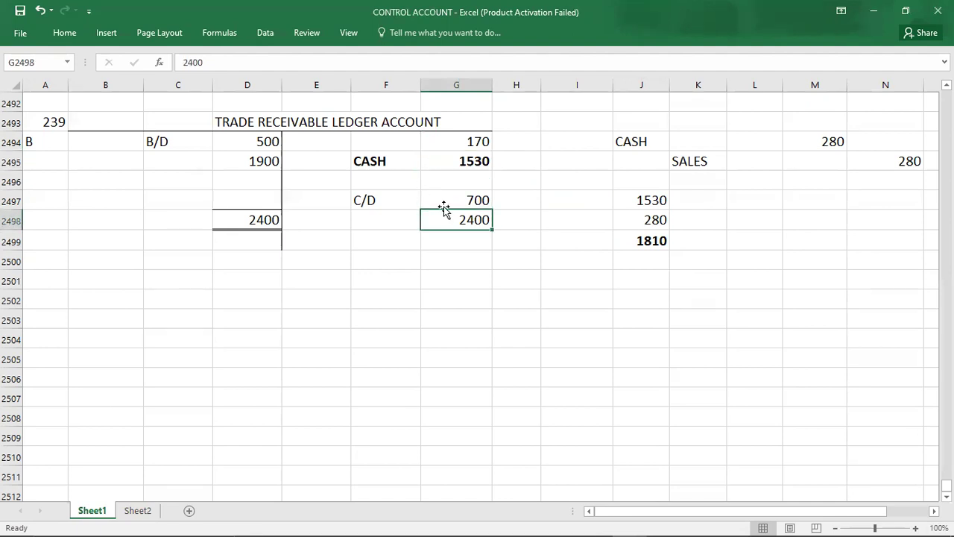
{"action": "left_click", "coordinate": [448, 200]}
{"action": "left_click", "coordinate": [447, 145]}
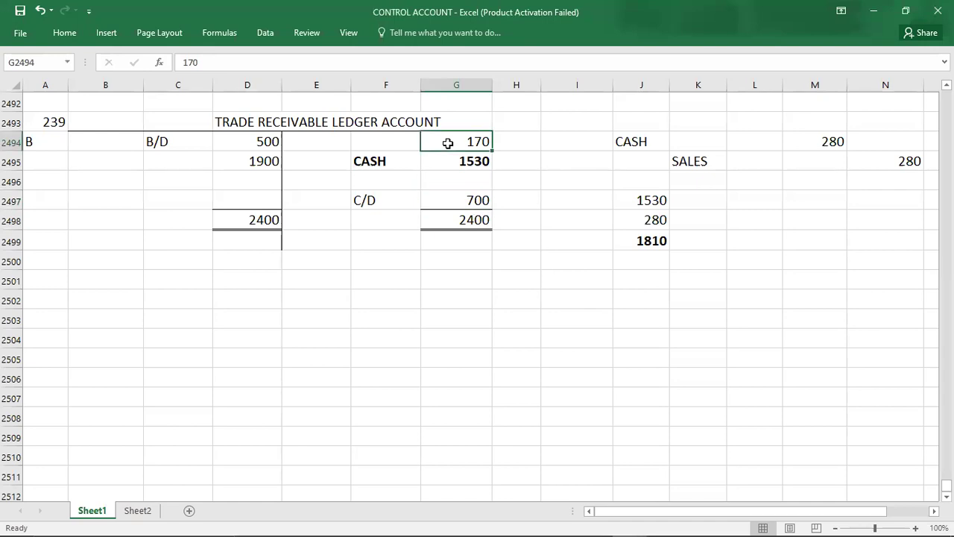
{"action": "left_click", "coordinate": [446, 158]}
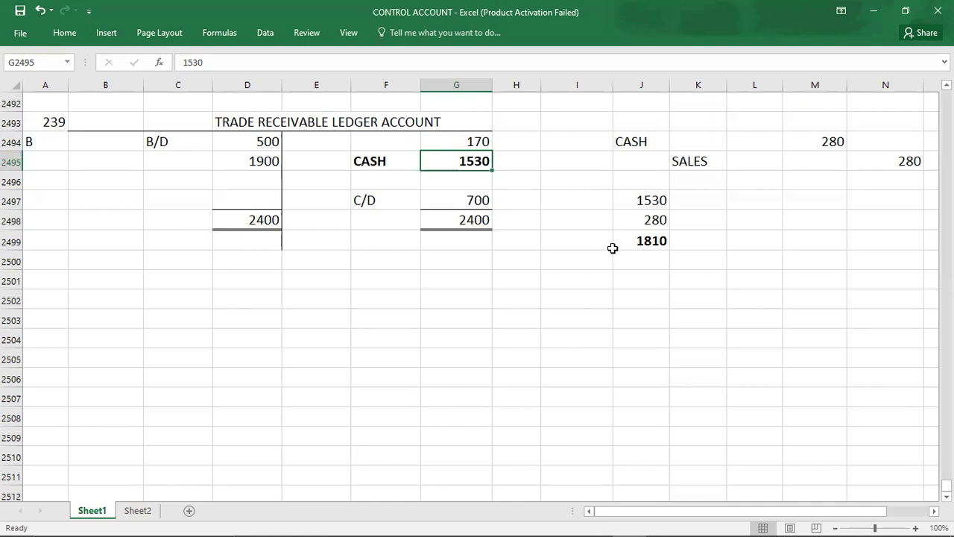
{"action": "key", "text": "alt+Tab"}
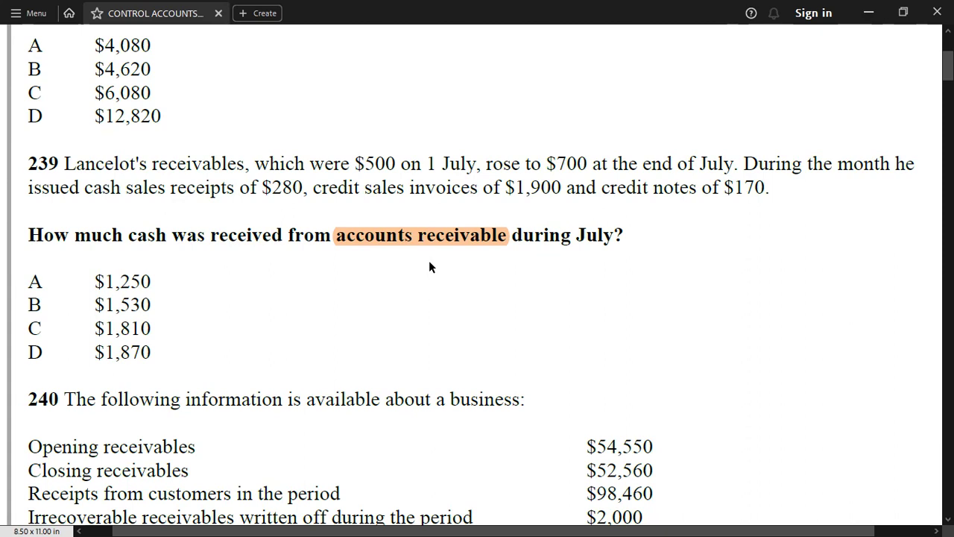
{"action": "key", "text": "alt+Tab"}
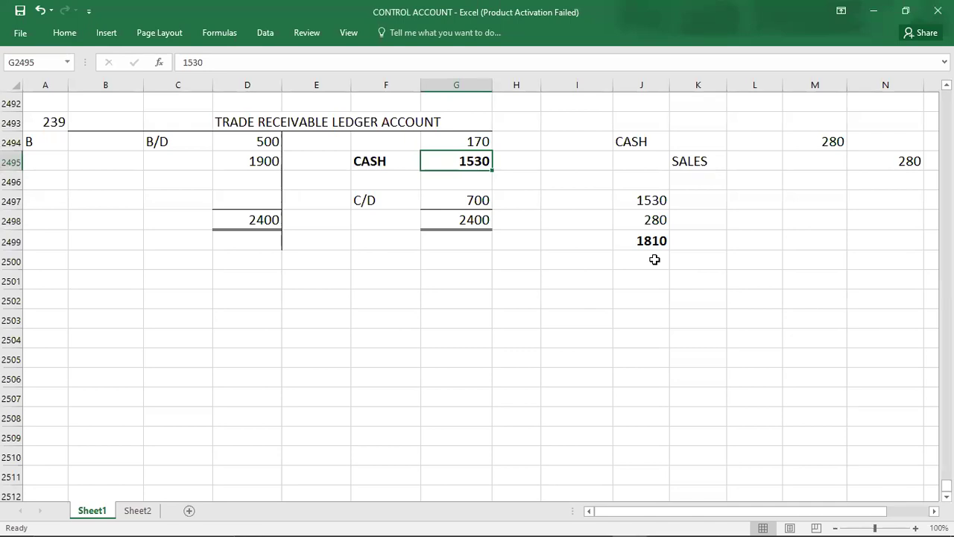
{"action": "key", "text": "alt+Tab"}
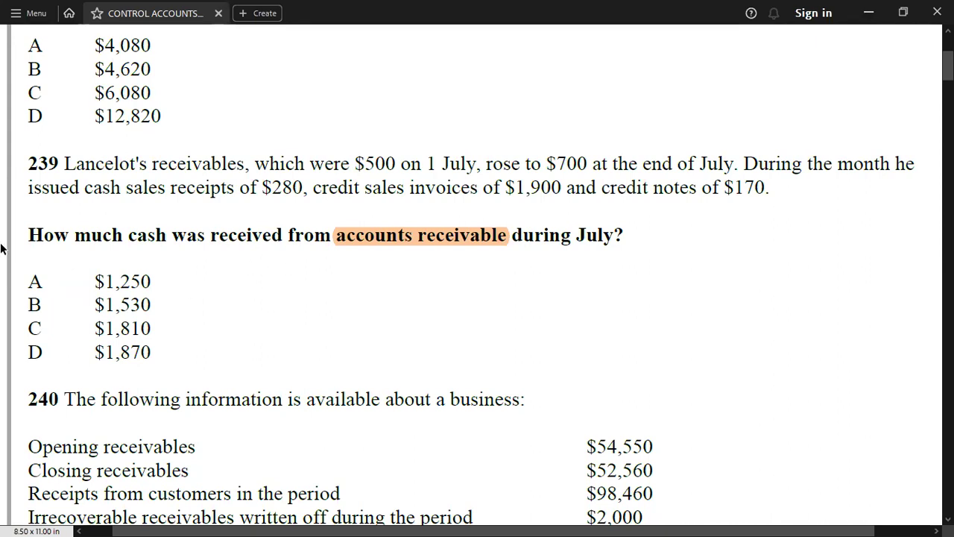
{"action": "scroll", "coordinate": [2, 249], "scroll_direction": "down", "scroll_amount": 3}
{"action": "scroll", "coordinate": [1, 249], "scroll_direction": "down", "scroll_amount": 1}
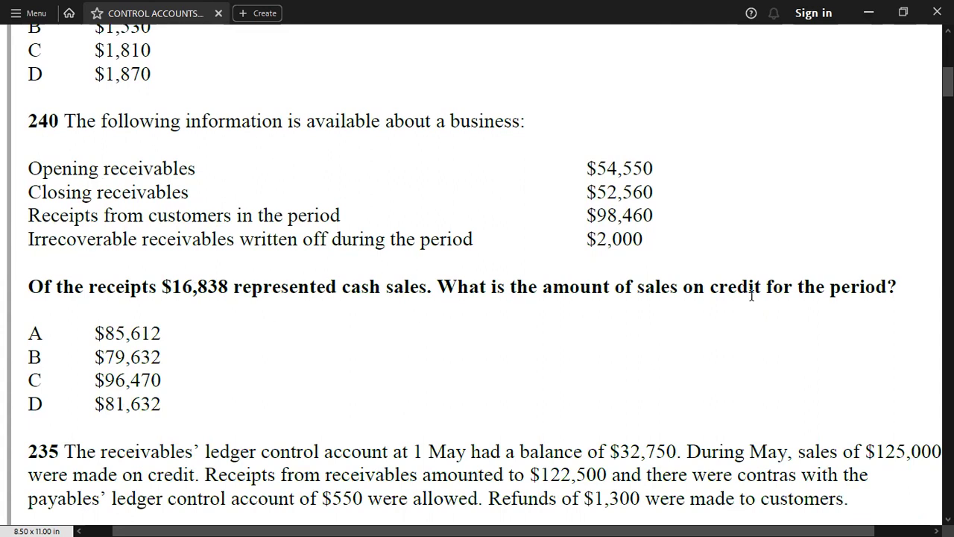
- Return to the Excel worksheet and copy question 239's ledger account B2493:G2499 to a new block starting at B2501
{"action": "key", "text": "alt+Tab"}
{"action": "key", "text": "Up"}
{"action": "key", "text": "Left"}
{"action": "key", "text": "Left"}
{"action": "key", "text": "Left"}
{"action": "key", "text": "Left"}
{"action": "key", "text": "Left"}
{"action": "key", "text": "Up"}
{"action": "key", "text": "shift+Right"}
{"action": "key", "text": "shift+Right"}
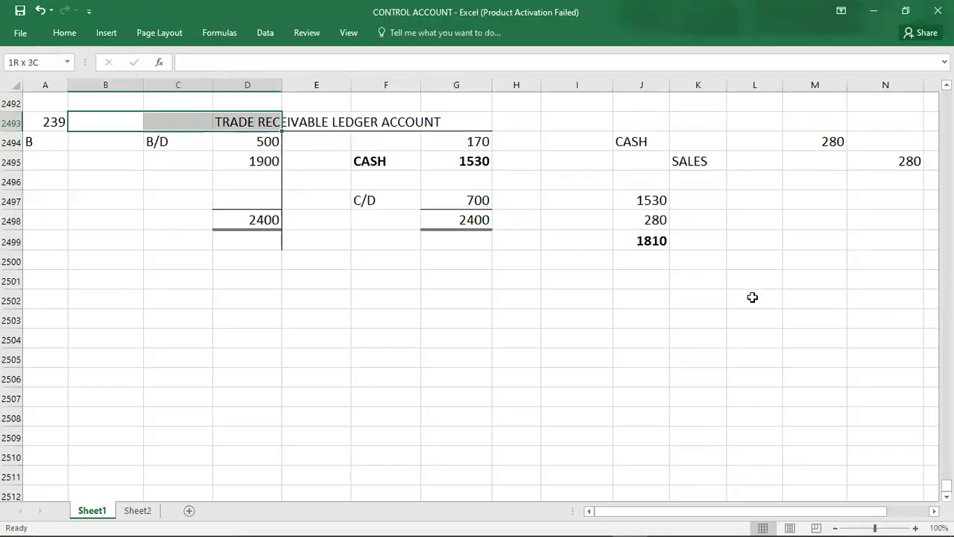
{"action": "key", "text": "shift+Right"}
{"action": "key", "text": "shift+Right"}
{"action": "key", "text": "shift+Right"}
{"action": "key", "text": "shift+Down"}
{"action": "key", "text": "shift+Down"}
{"action": "key", "text": "shift+Down"}
{"action": "key", "text": "shift+Down"}
{"action": "key", "text": "shift+Down"}
{"action": "key", "text": "shift+Down"}
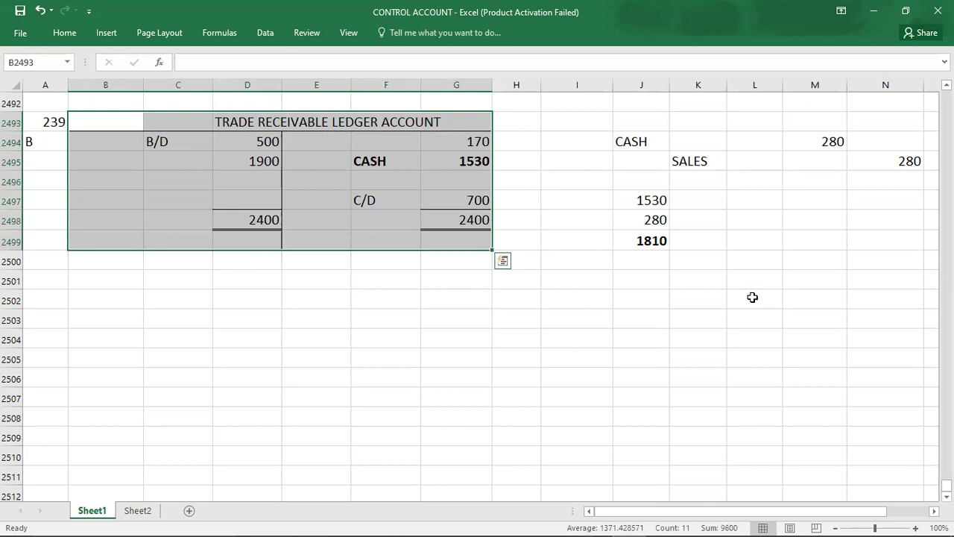
{"action": "key", "text": "ctrl+c"}
{"action": "key", "text": "Down"}
{"action": "key", "text": "Down"}
{"action": "key", "text": "Down"}
{"action": "key", "text": "Down"}
{"action": "key", "text": "Down"}
{"action": "key", "text": "Down"}
{"action": "key", "text": "Down"}
{"action": "key", "text": "Down"}
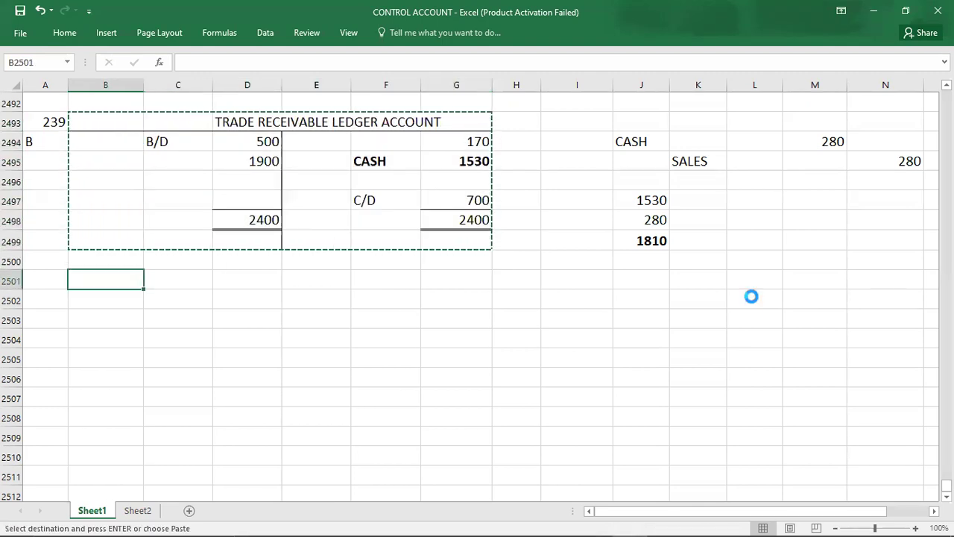
{"action": "key", "text": "ctrl+v"}
- Label the copied ledger account with the question number Q.24 in A2501
{"action": "key", "text": "Left"}
{"action": "type", "text": "Q"}
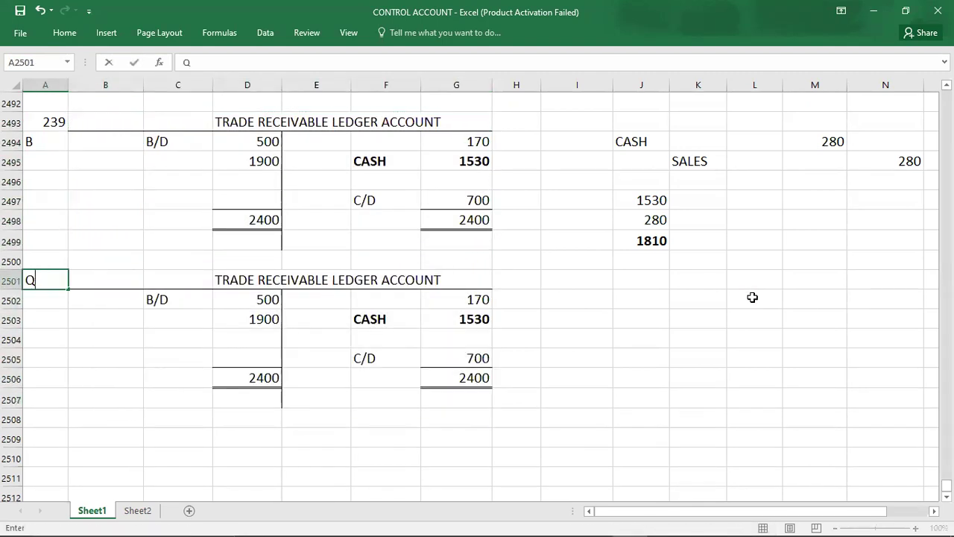
{"action": "key", "text": "alt+Tab"}
{"action": "key", "text": "alt+Tab"}
{"action": "type", "text": "24"}
{"action": "key", "text": "BackSpace"}
{"action": "key", "text": "BackSpace"}
{"action": "type", "text": ".24"}
{"action": "key", "text": "Return"}
- Clear the old entries from A2502:G2507 in the copied ledger, keeping its heading and borders
{"action": "key", "text": "Up"}
{"action": "key", "text": "shift+Right"}
{"action": "key", "text": "Down"}
{"action": "key", "text": "shift+Right"}
{"action": "key", "text": "shift+Right"}
{"action": "key", "text": "shift+Right"}
{"action": "key", "text": "shift+Right"}
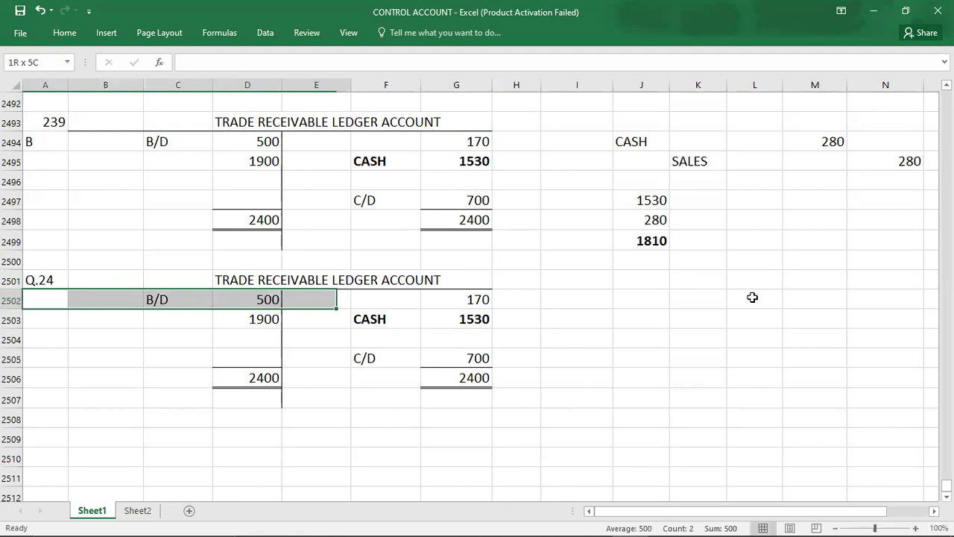
{"action": "key", "text": "shift+Right"}
{"action": "key", "text": "shift+Right"}
{"action": "key", "text": "shift+Down"}
{"action": "key", "text": "shift+Down"}
{"action": "key", "text": "shift+Down"}
{"action": "key", "text": "shift+Down"}
{"action": "key", "text": "Delete"}
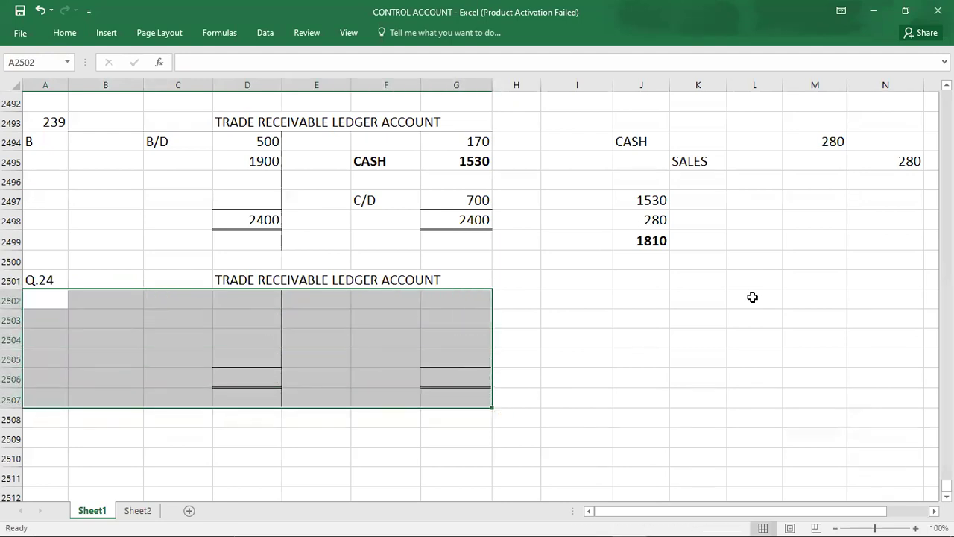
- Enter B/D in C2502 and question 240's opening receivables of 54550 from the PDF in D2502
{"action": "key", "text": "Down"}
{"action": "key", "text": "Right"}
{"action": "key", "text": "Right"}
{"action": "key", "text": "Up"}
{"action": "type", "text": "B/D"}
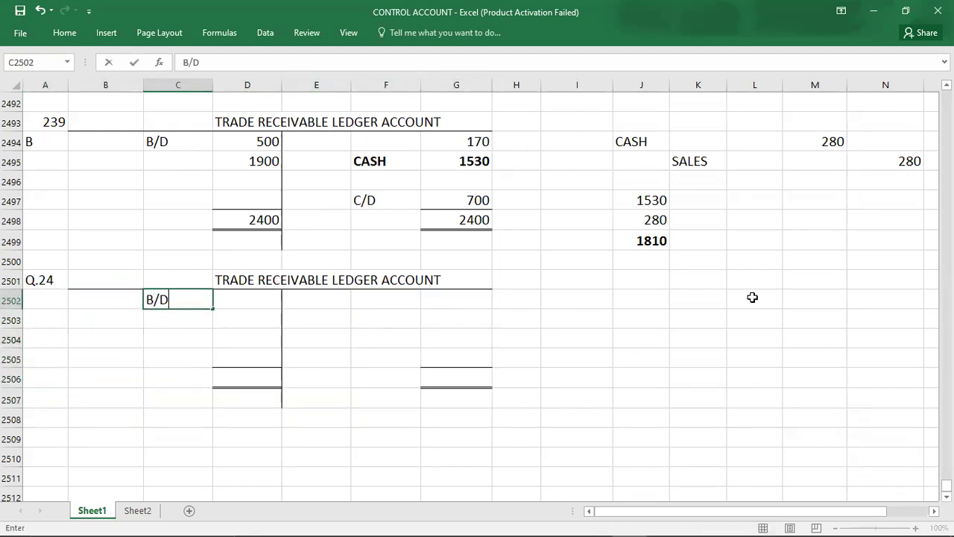
{"action": "key", "text": "Right"}
{"action": "key", "text": "Right"}
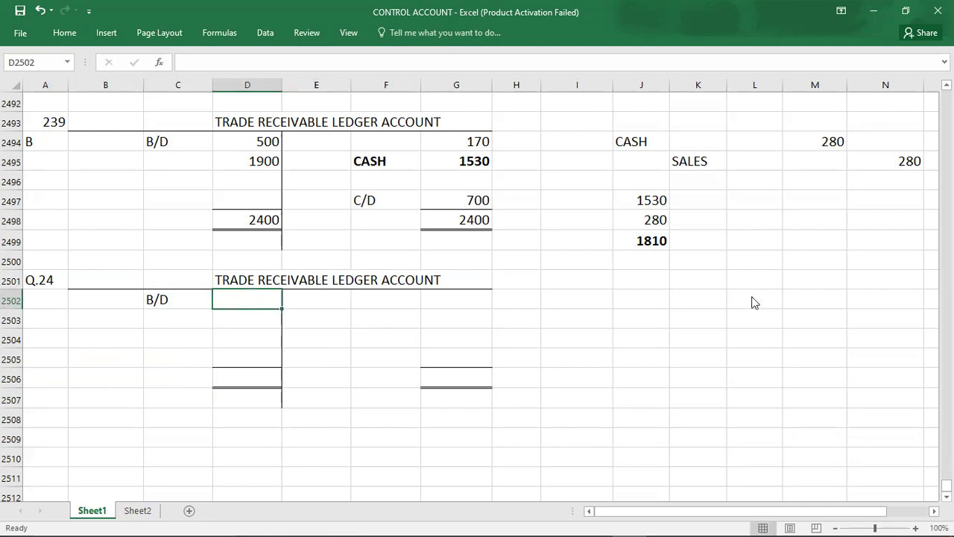
{"action": "key", "text": "alt+Tab"}
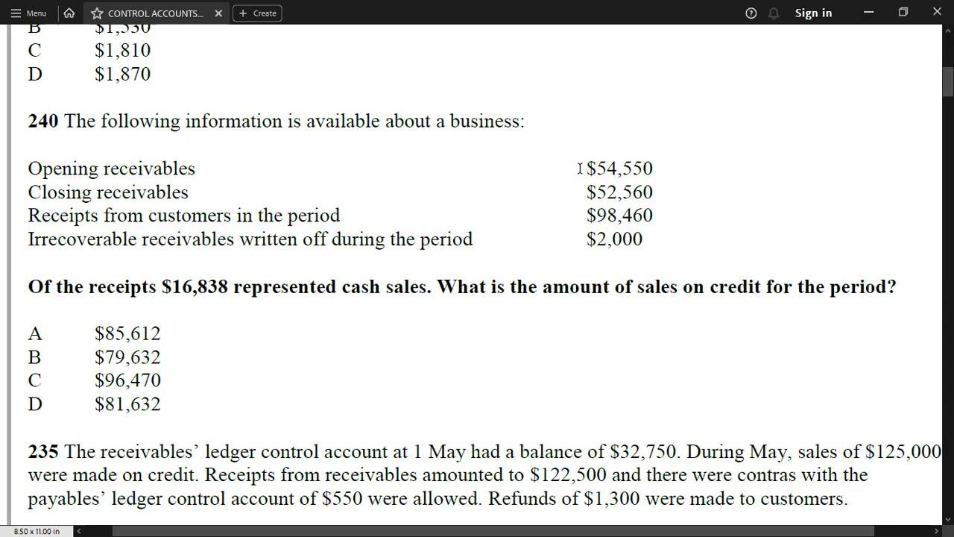
{"action": "key", "text": "alt+Tab"}
{"action": "type", "text": "54550"}
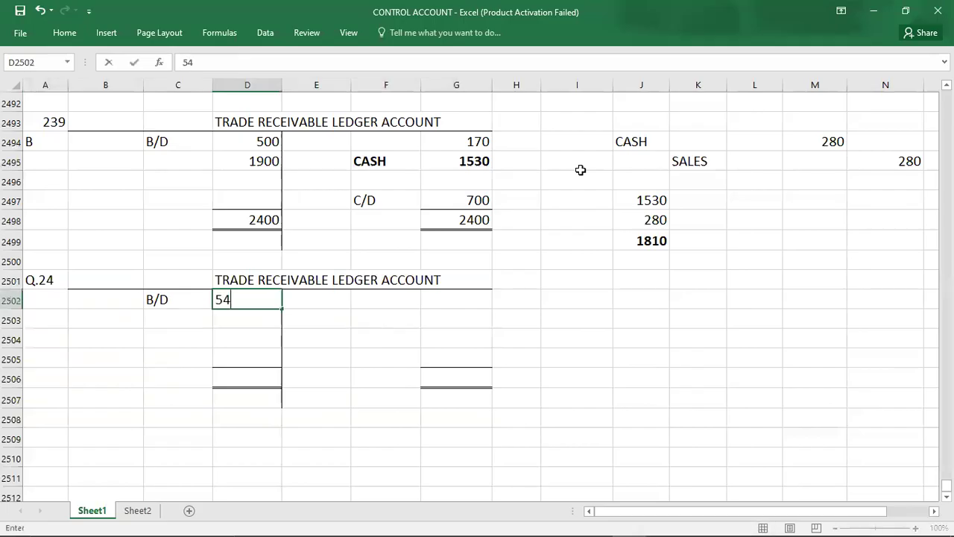
{"action": "key", "text": "Return"}
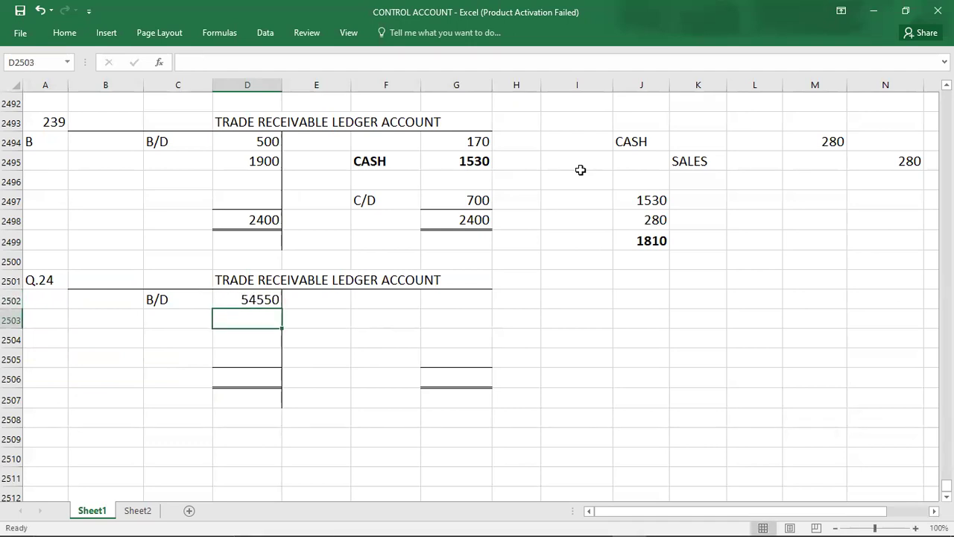
- Check the closing receivables in the PDF and enter C/D in F2505 with 52560 in G2505
{"action": "key", "text": "alt+Tab"}
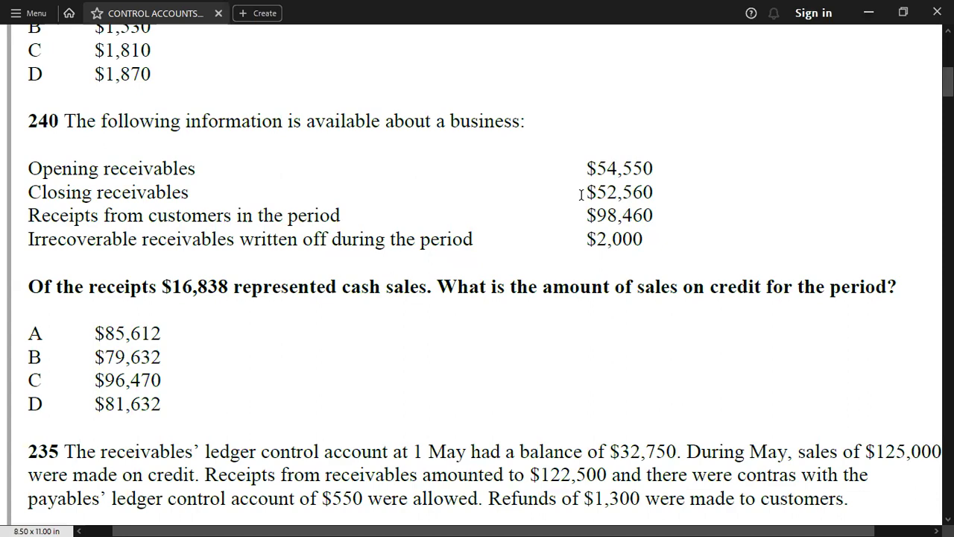
{"action": "key", "text": "alt+Tab"}
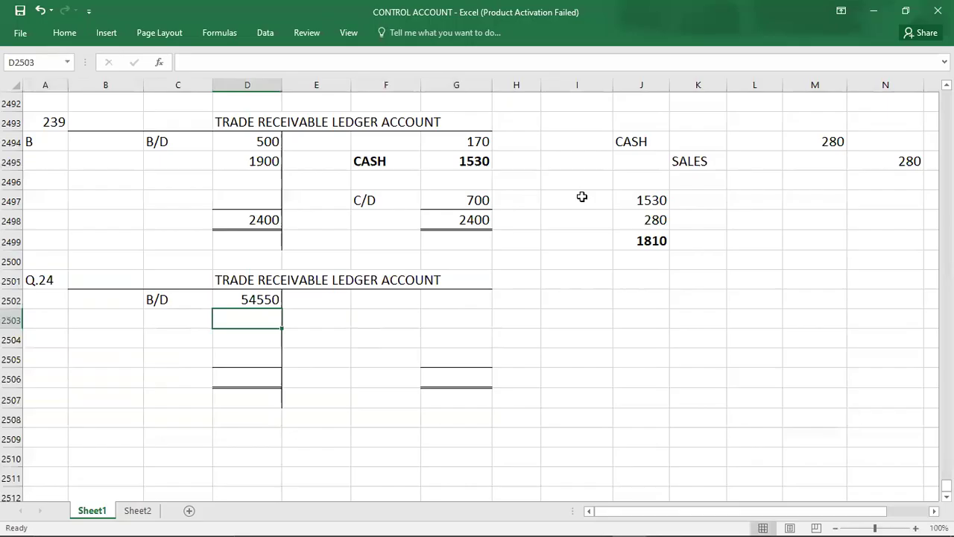
{"action": "left_click", "coordinate": [384, 362]}
{"action": "type", "text": "C/D"}
{"action": "key", "text": "Tab"}
{"action": "type", "text": "52560"}
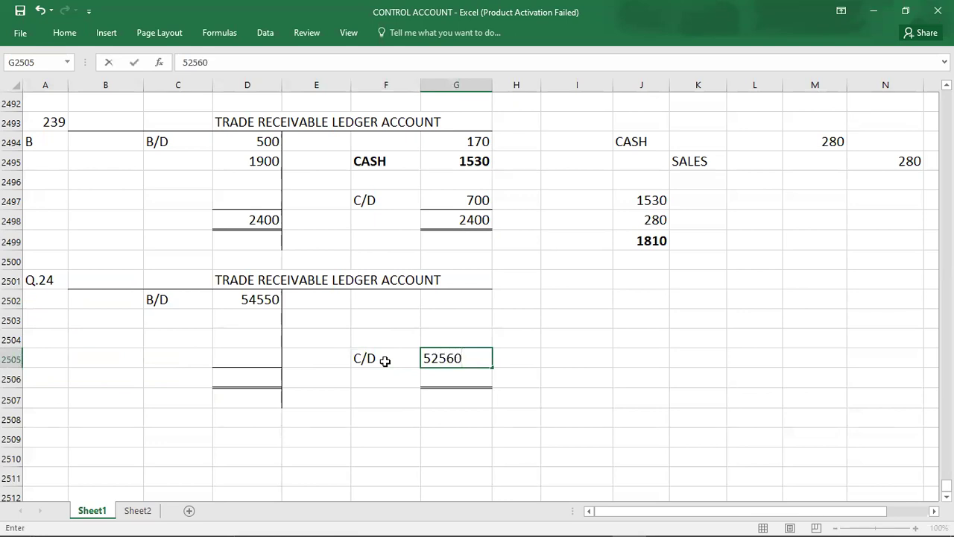
{"action": "key", "text": "Return"}
{"action": "key", "text": "alt+Tab"}
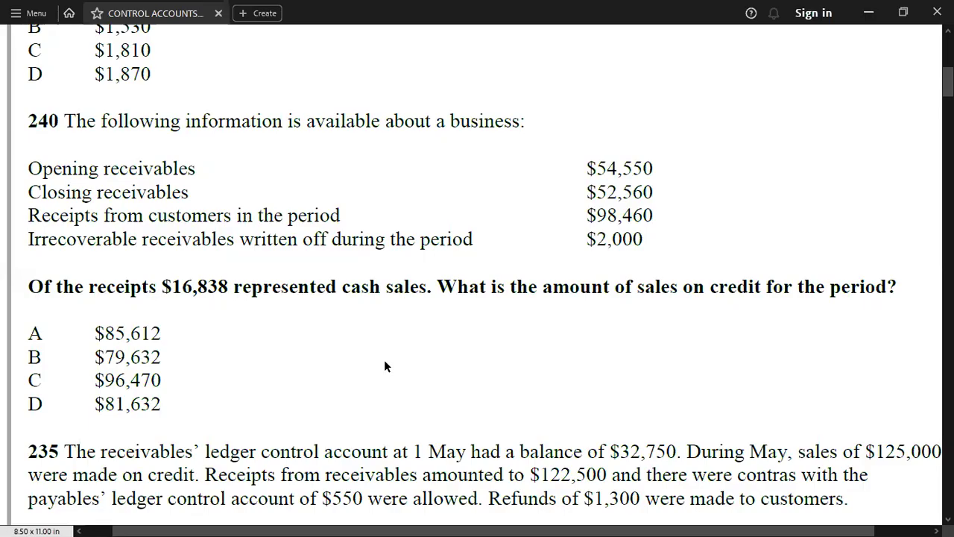
{"action": "key", "text": "alt+Tab"}
{"action": "key", "text": "Down"}
{"action": "key", "text": "Down"}
{"action": "key", "text": "Down"}
{"action": "key", "text": "Down"}
{"action": "key", "text": "Down"}
{"action": "key", "text": "Down"}
{"action": "key", "text": "Down"}
{"action": "key", "text": "Down"}
{"action": "key", "text": "Down"}
{"action": "key", "text": "Down"}
{"action": "key", "text": "Down"}
{"action": "key", "text": "Down"}
{"action": "key", "text": "Down"}
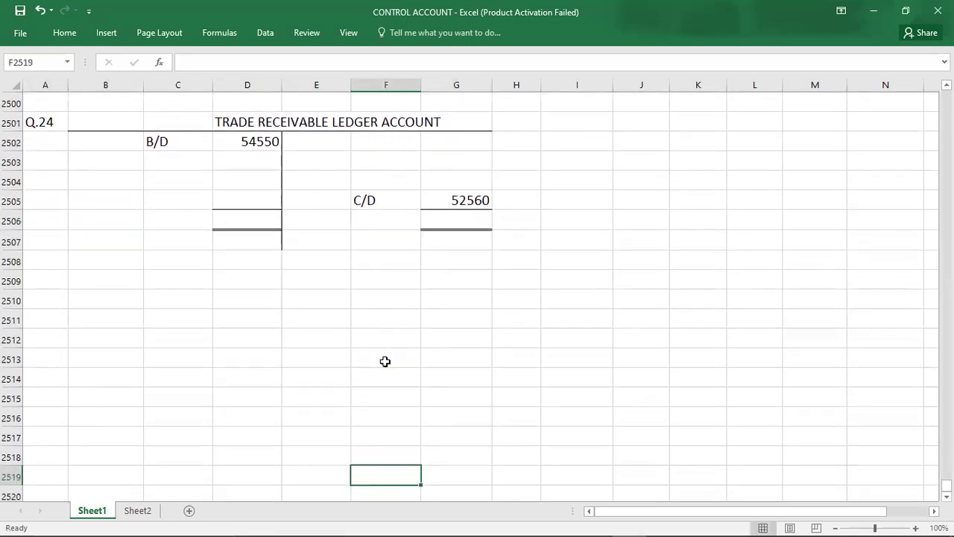
- Switch to the PDF, highlight the word "customers" in question 240's receipts line and review that line's wording and amount
{"action": "key", "text": "alt+Tab"}
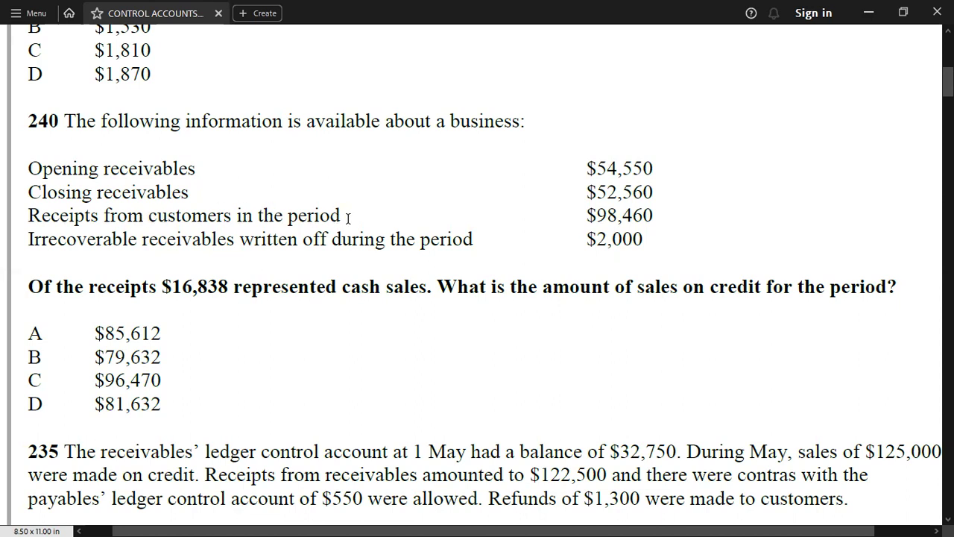
{"action": "left_click_drag", "start_coordinate": [147, 215], "coordinate": [235, 216]}
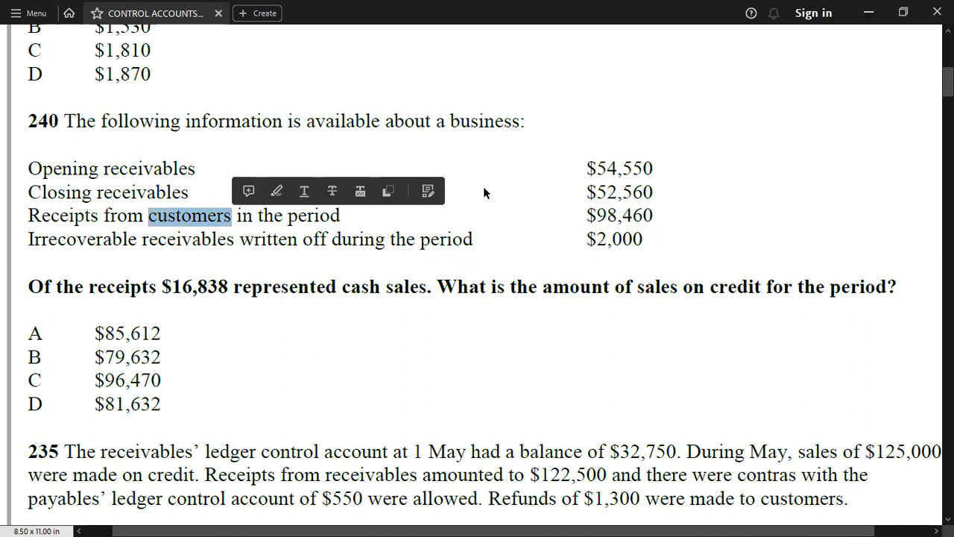
{"action": "left_click", "coordinate": [285, 192]}
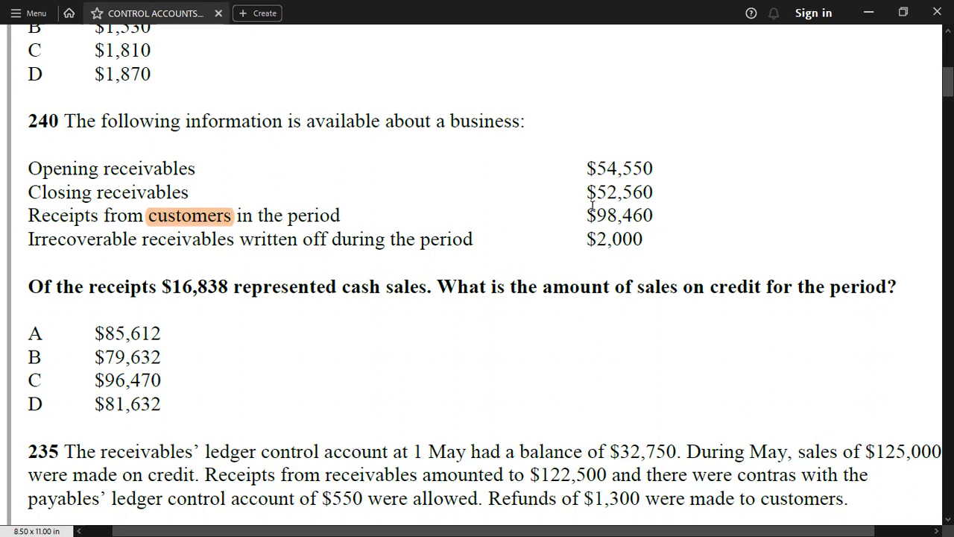
{"action": "left_click_drag", "start_coordinate": [586, 216], "coordinate": [656, 216]}
{"action": "left_click_drag", "start_coordinate": [27, 216], "coordinate": [98, 221]}
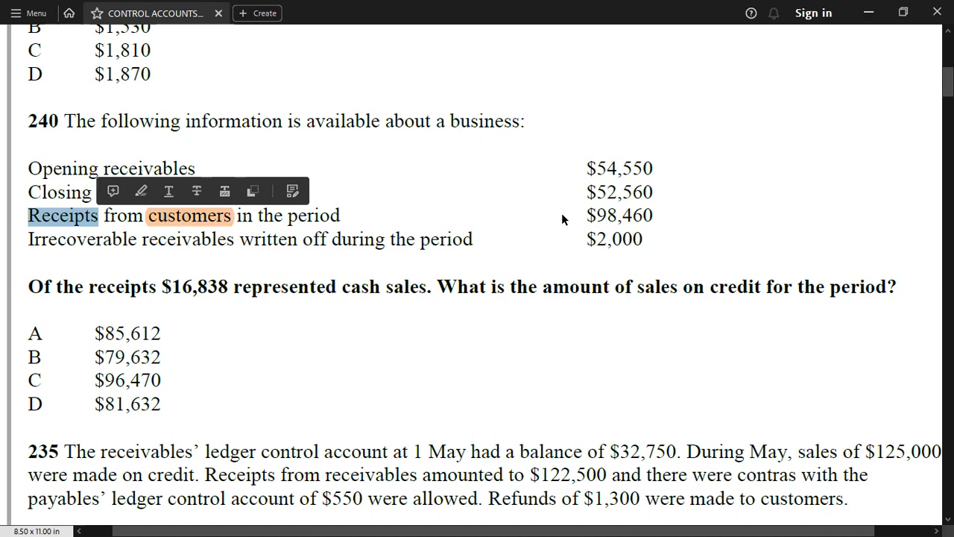
{"action": "key", "text": "Escape"}
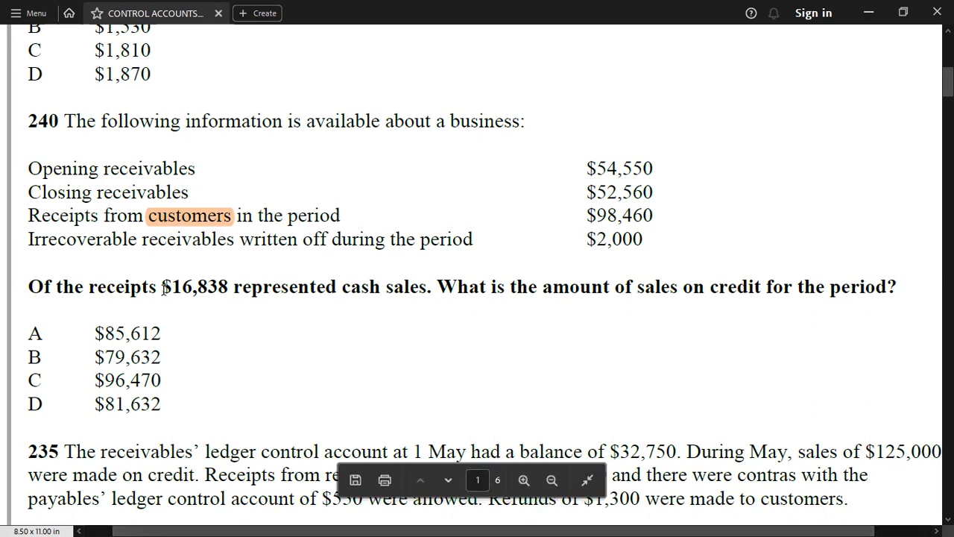
- In the Excel worksheet, enter the total receipts 98460 in J2502 and the cash sales deduction -16838 in J2503
{"action": "key", "text": "alt+Tab"}
{"action": "left_click_drag", "start_coordinate": [652, 138], "coordinate": [663, 204]}
{"action": "key", "text": "alt+Tab"}
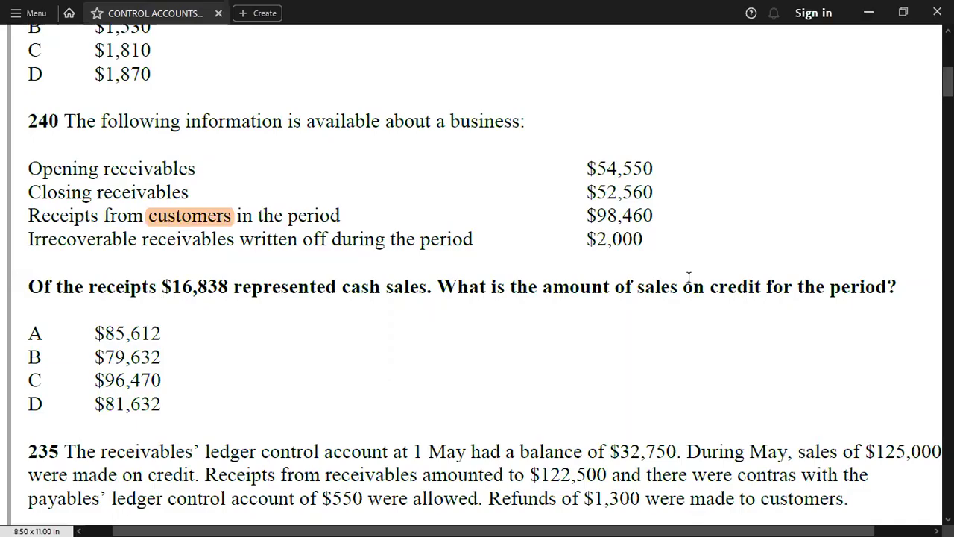
{"action": "key", "text": "alt+Tab"}
{"action": "type", "text": "98460"}
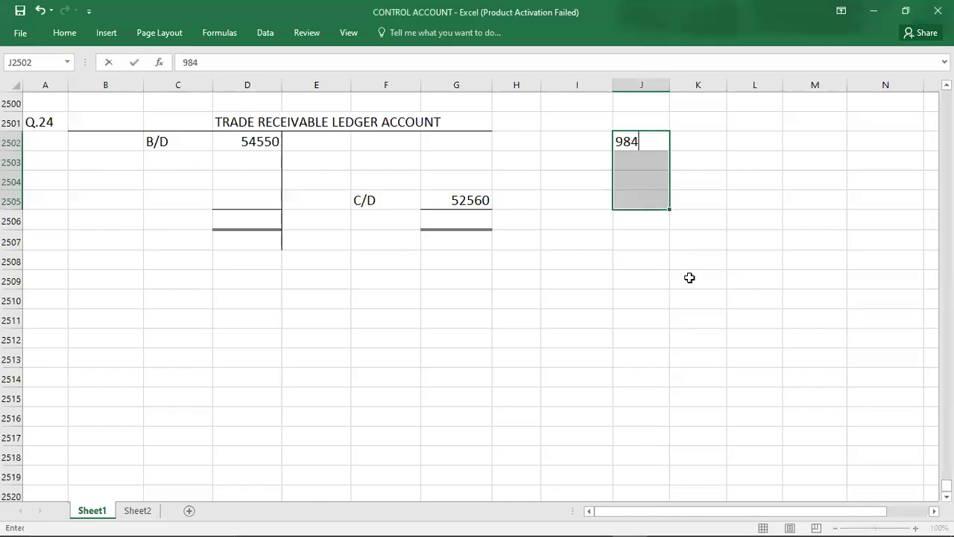
{"action": "key", "text": "Return"}
{"action": "key", "text": "alt+Tab"}
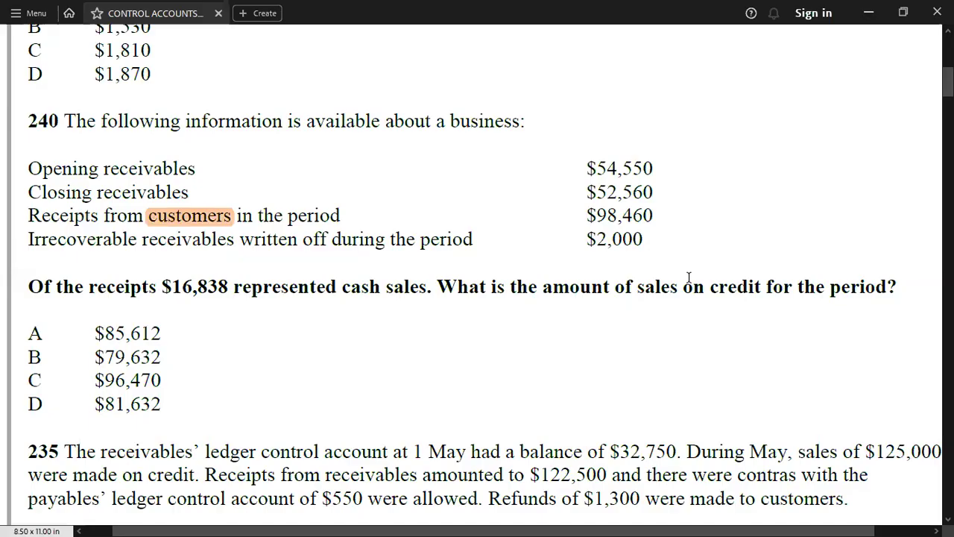
{"action": "key", "text": "alt+Tab"}
{"action": "type", "text": "-16838"}
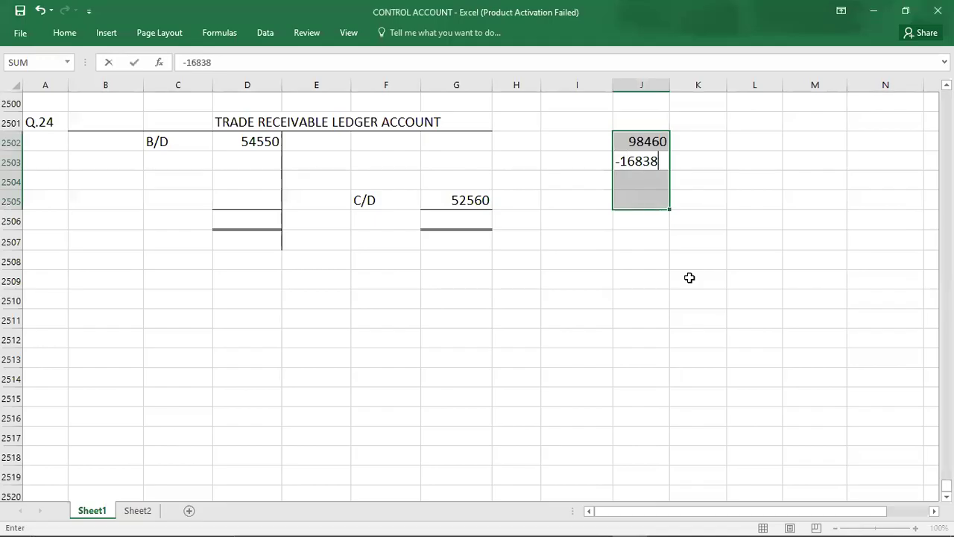
{"action": "key", "text": "Return"}
- Total J2502 and J2503 and enter the net credit receipts 81622 in J2504 in bold
{"action": "key", "text": "Up"}
{"action": "key", "text": "Up"}
{"action": "key", "text": "shift+Down"}
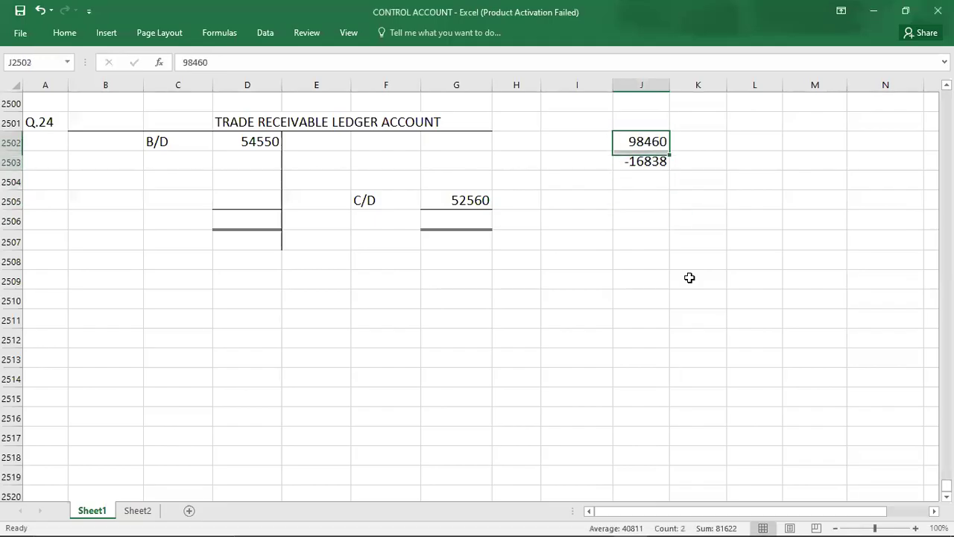
{"action": "key", "text": "Down"}
{"action": "key", "text": "Down"}
{"action": "type", "text": "8"}
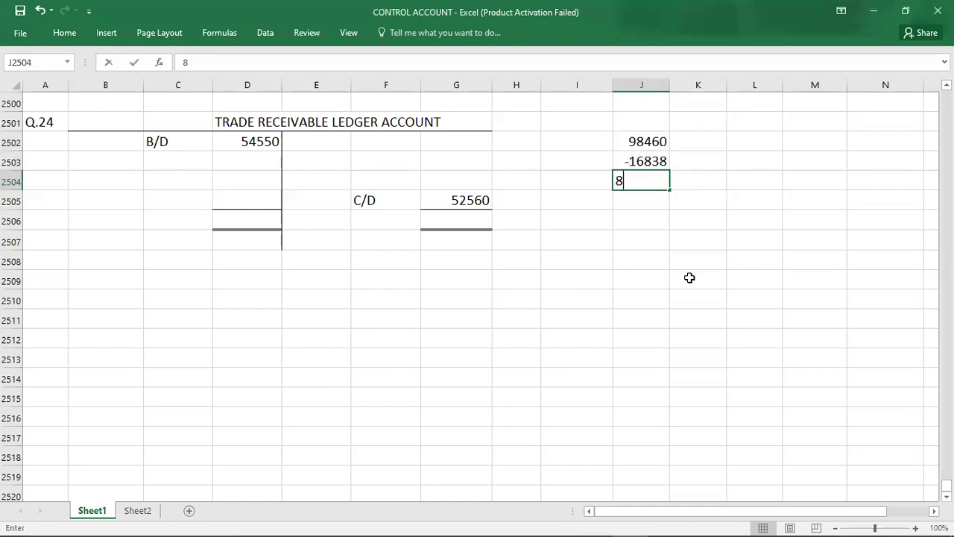
{"action": "type", "text": "1622"}
{"action": "key", "text": "Up"}
{"action": "key", "text": "shift+Down"}
{"action": "key", "text": "shift+Up"}
{"action": "key", "text": "shift+Up"}
{"action": "key", "text": "Down"}
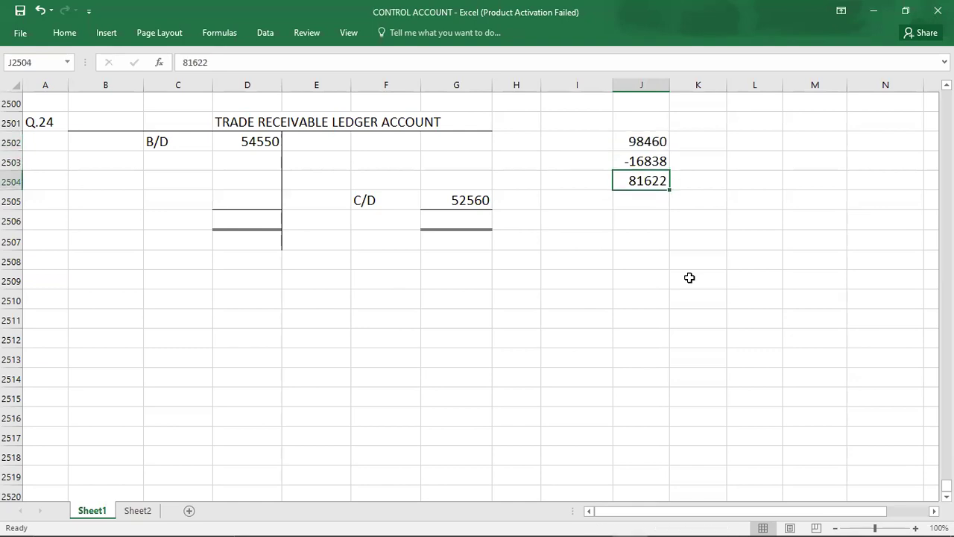
{"action": "key", "text": "ctrl+b"}
- Record the receipts on the ledger's credit side with CASH in F2502 and 81622 in G2502
{"action": "left_click", "coordinate": [443, 143]}
{"action": "type", "text": "81622"}
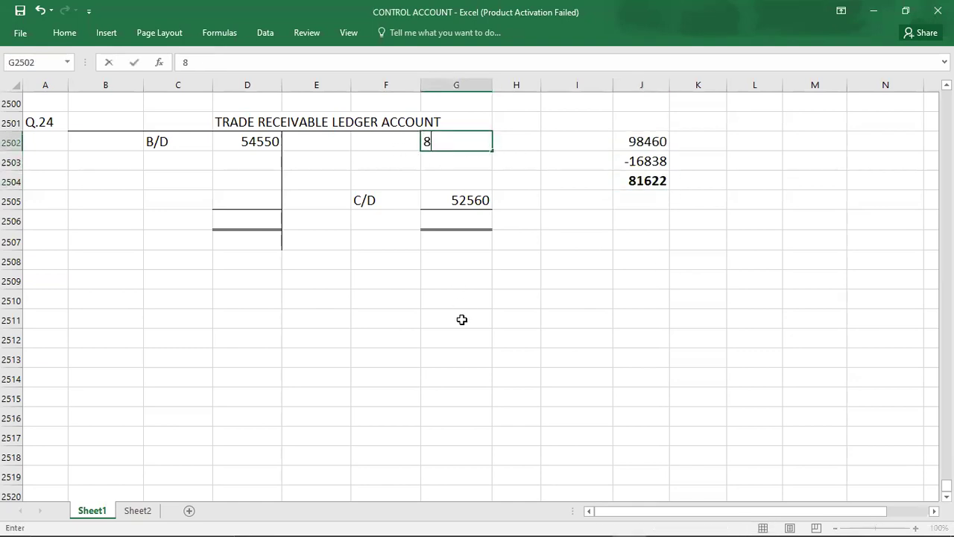
{"action": "key", "text": "Left"}
{"action": "type", "text": "CASH"}
{"action": "key", "text": "Return"}
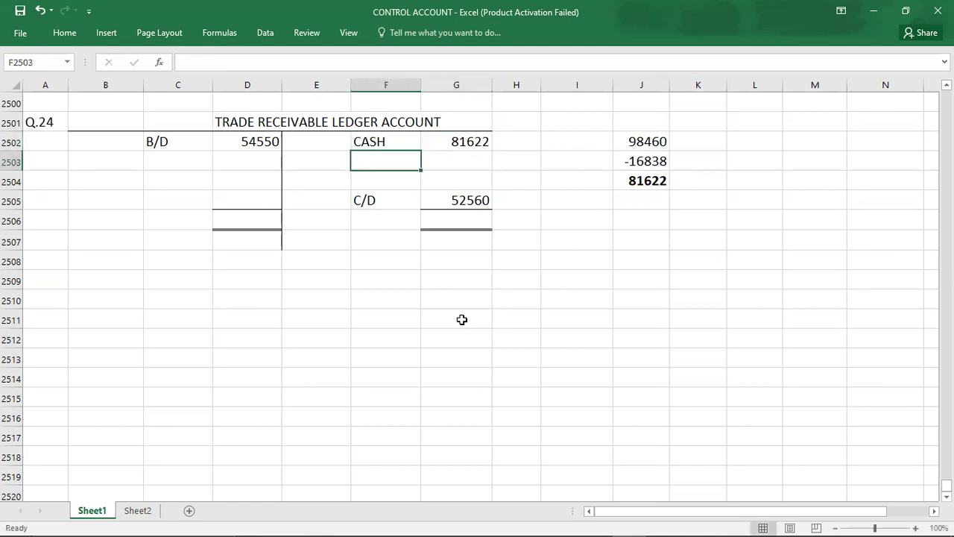
{"action": "left_click", "coordinate": [441, 146]}
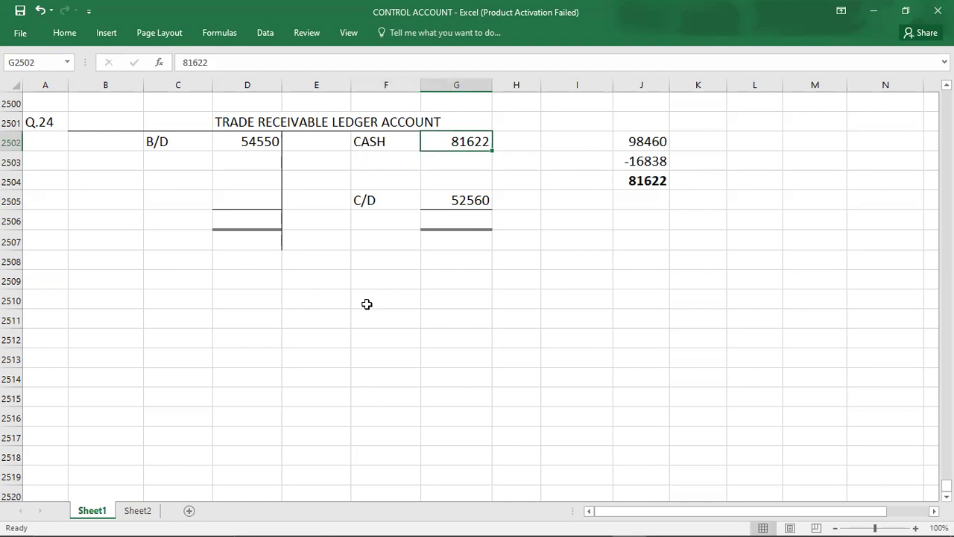
- Check the irrecoverable receivables written off in the PDF and enter 2000 in G2503 of the worksheet without bold
{"action": "key", "text": "alt+Tab"}
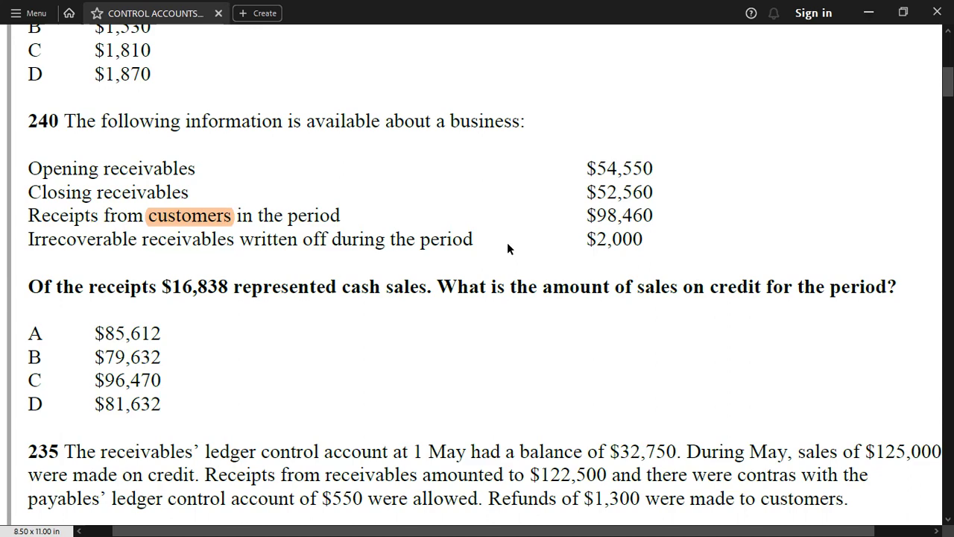
{"action": "key", "text": "alt+Tab"}
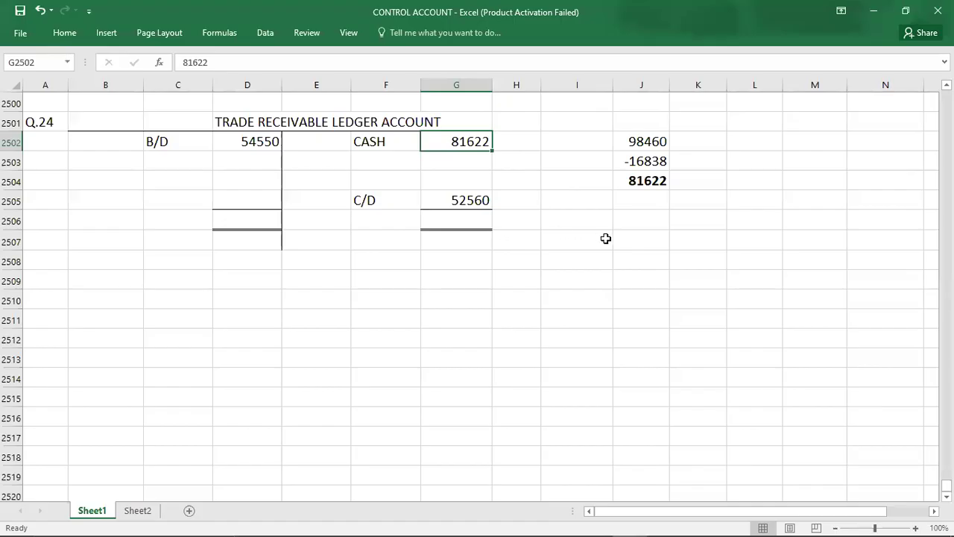
{"action": "left_click", "coordinate": [454, 161]}
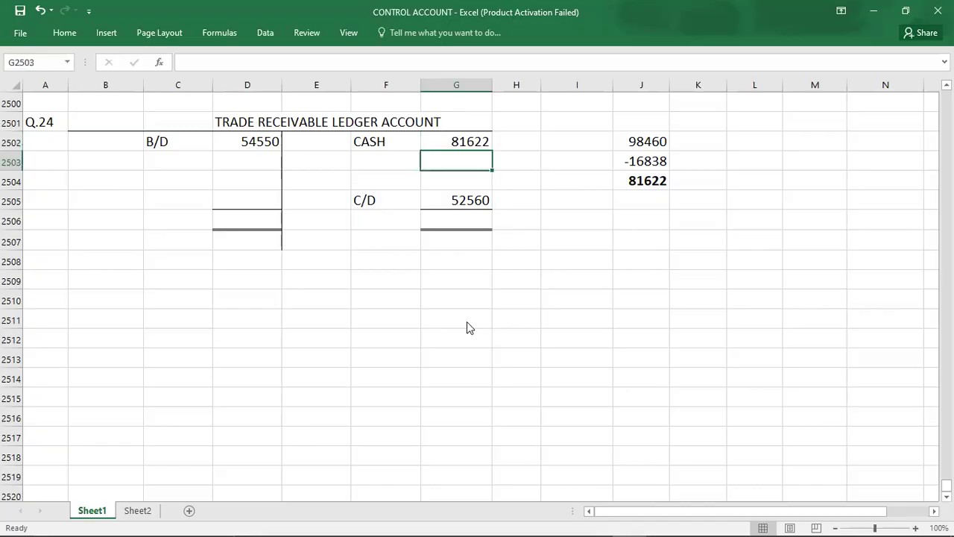
{"action": "key", "text": "alt+Tab"}
{"action": "key", "text": "alt+Tab"}
{"action": "type", "text": "2000"}
{"action": "key", "text": "ctrl+Return"}
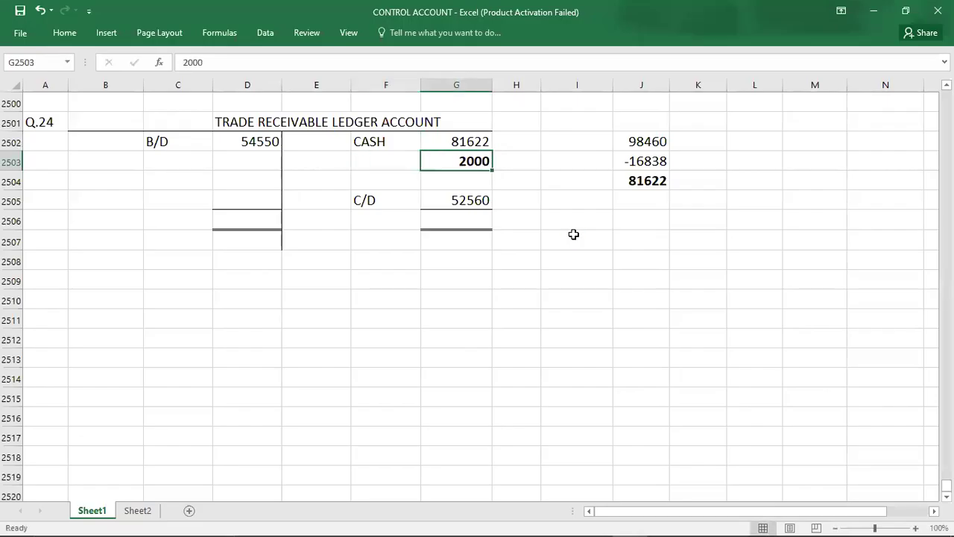
{"action": "key", "text": "ctrl+b"}
- Label the written-off amount BAD DEBTS in F2503 without bold
{"action": "key", "text": "Left"}
{"action": "type", "text": "BAD DEBTS"}
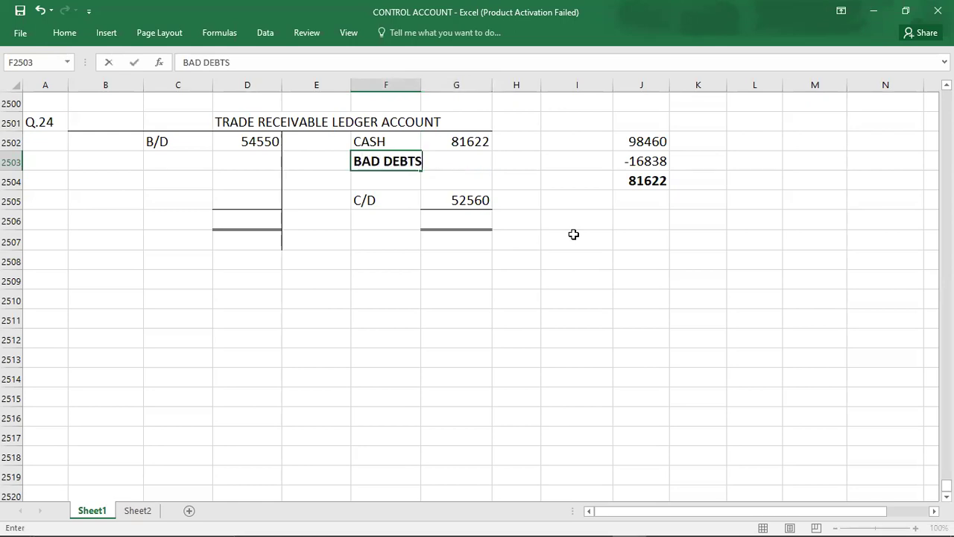
{"action": "key", "text": "Return"}
{"action": "key", "text": "Up"}
{"action": "key", "text": "ctrl+b"}
{"action": "key", "text": "Down"}
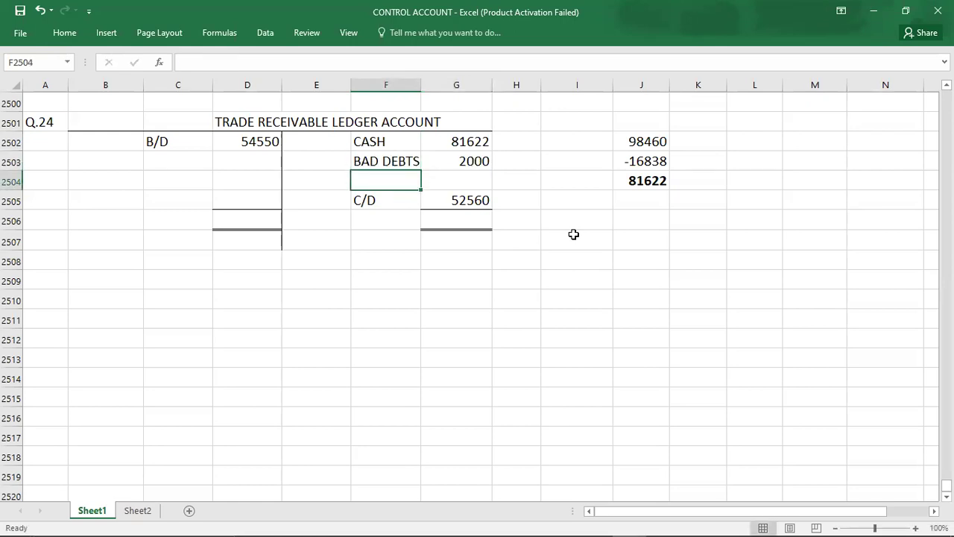
- Recheck what question 240 asks for in the PDF and enter SALES ? in C2504 of the worksheet
{"action": "key", "text": "alt+Tab"}
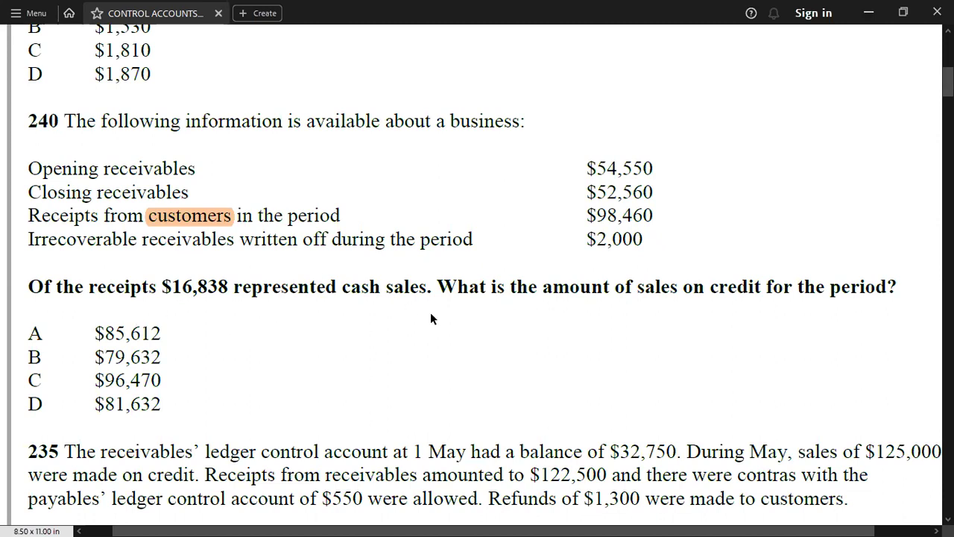
{"action": "key", "text": "alt+Tab"}
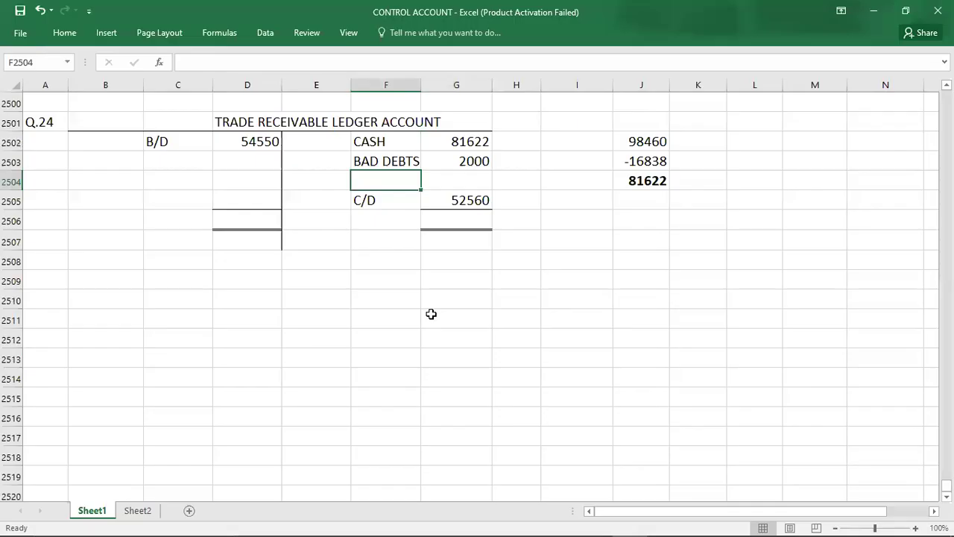
{"action": "left_click", "coordinate": [163, 182]}
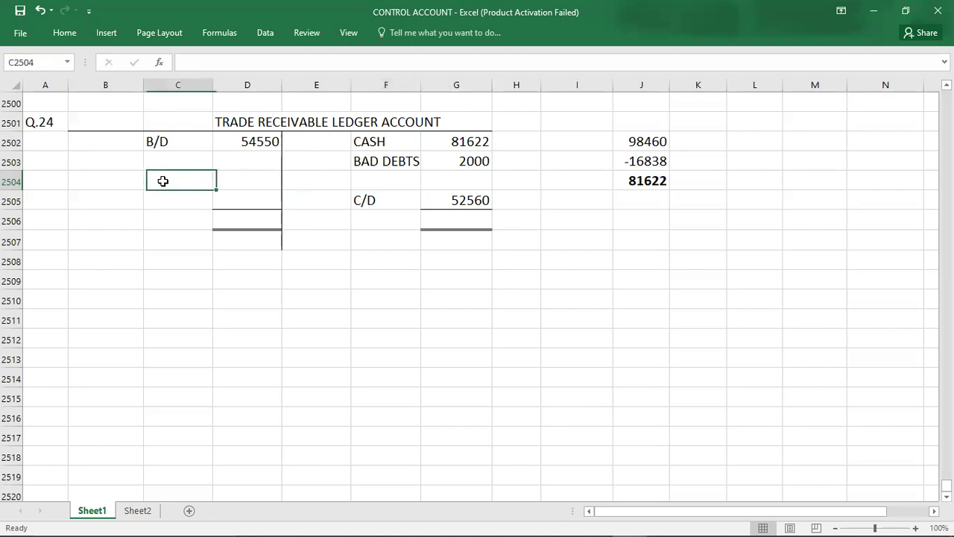
{"action": "type", "text": "SALES ?"}
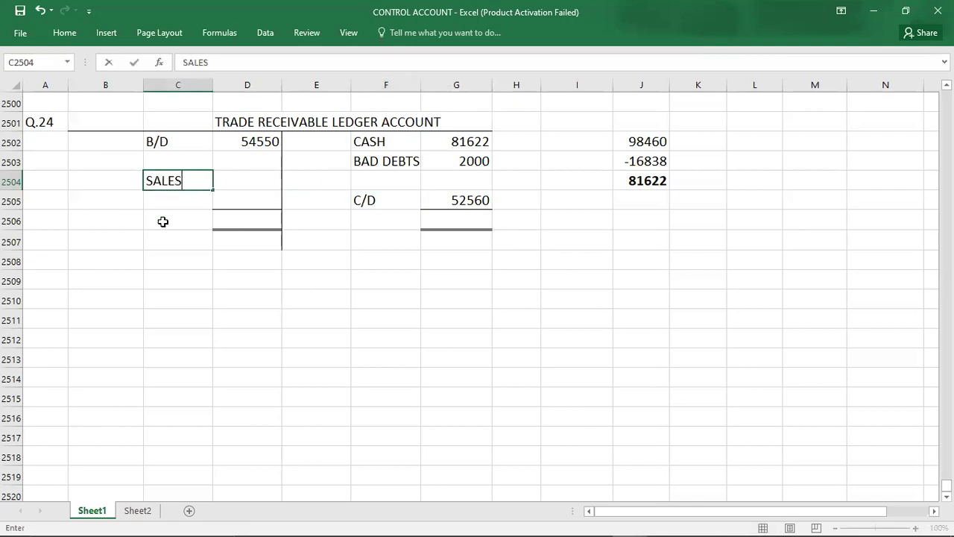
- Add up the credit-side amounts in G2502:G2505 and enter the total 136182 in G2506
{"action": "key", "text": "Tab"}
{"action": "key", "text": "Tab"}
{"action": "key", "text": "Right"}
{"action": "key", "text": "Right"}
{"action": "key", "text": "Up"}
{"action": "key", "text": "Up"}
{"action": "key", "text": "shift+Down"}
{"action": "key", "text": "shift+Down"}
{"action": "key", "text": "shift+Down"}
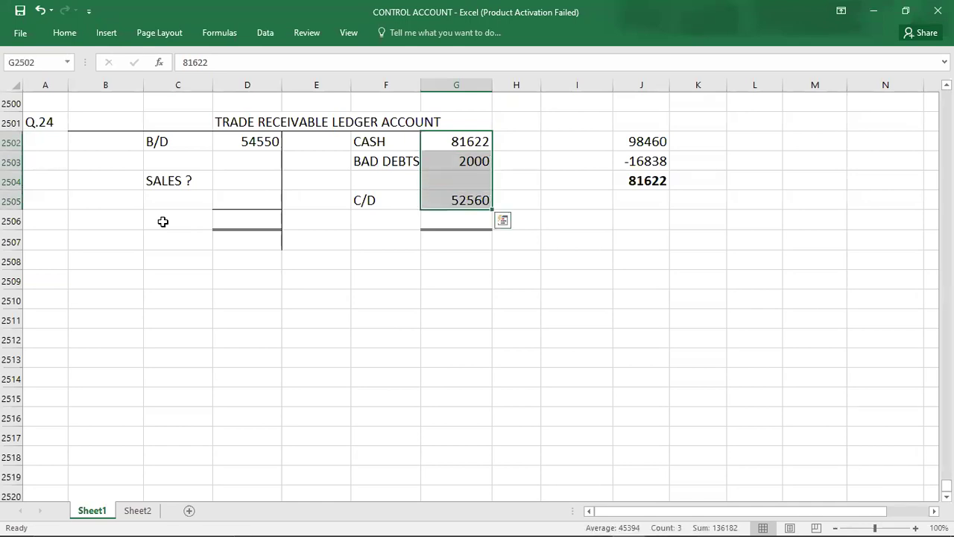
{"action": "key", "text": "Down"}
{"action": "key", "text": "Down"}
{"action": "key", "text": "Down"}
{"action": "key", "text": "Down"}
{"action": "type", "text": "136182"}
- Enter the matching debit-side total 136182 in D2506
{"action": "key", "text": "Left"}
{"action": "key", "text": "Left"}
{"action": "key", "text": "Left"}
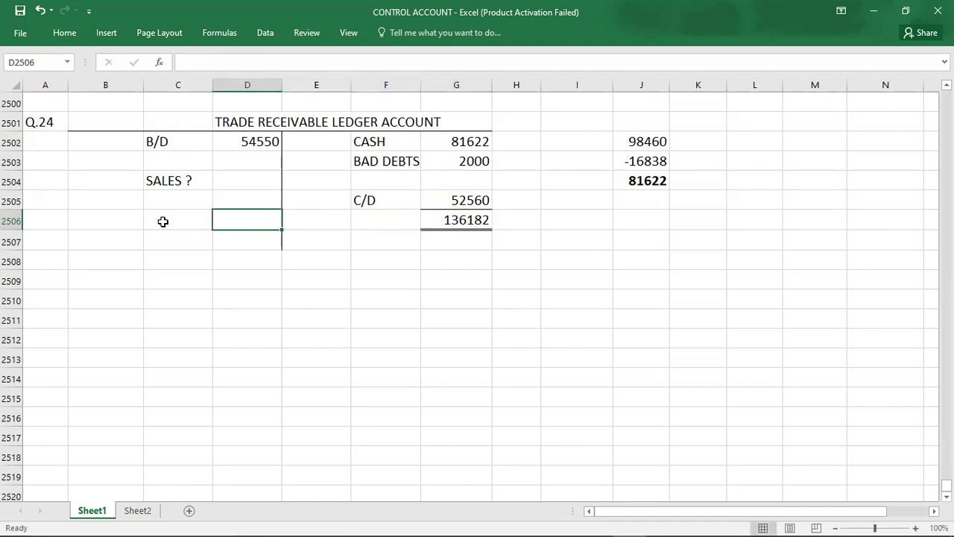
{"action": "type", "text": "136182"}
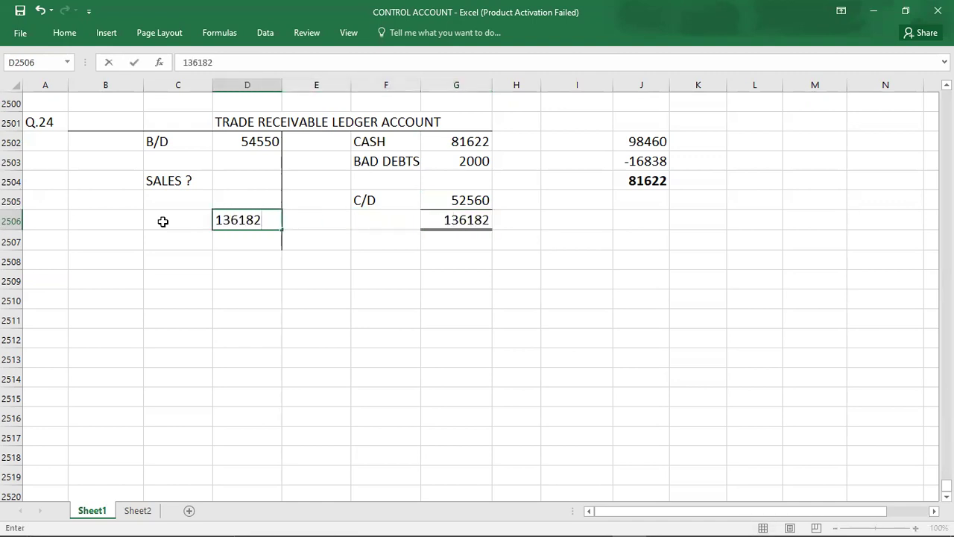
{"action": "key", "text": "ctrl+Return"}
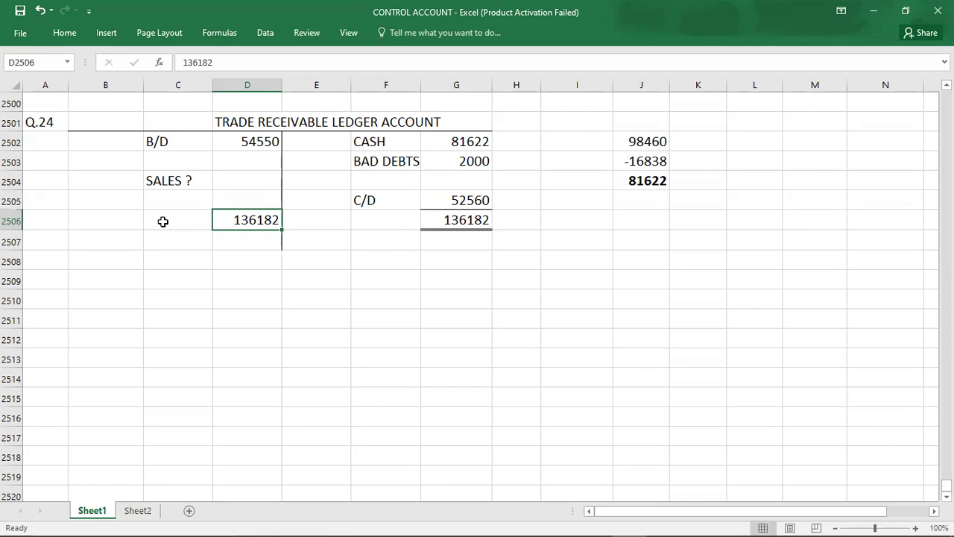
- Make the sales row cells C2504:D2504 bold
{"action": "key", "text": "Up"}
{"action": "key", "text": "Up"}
{"action": "key", "text": "Up"}
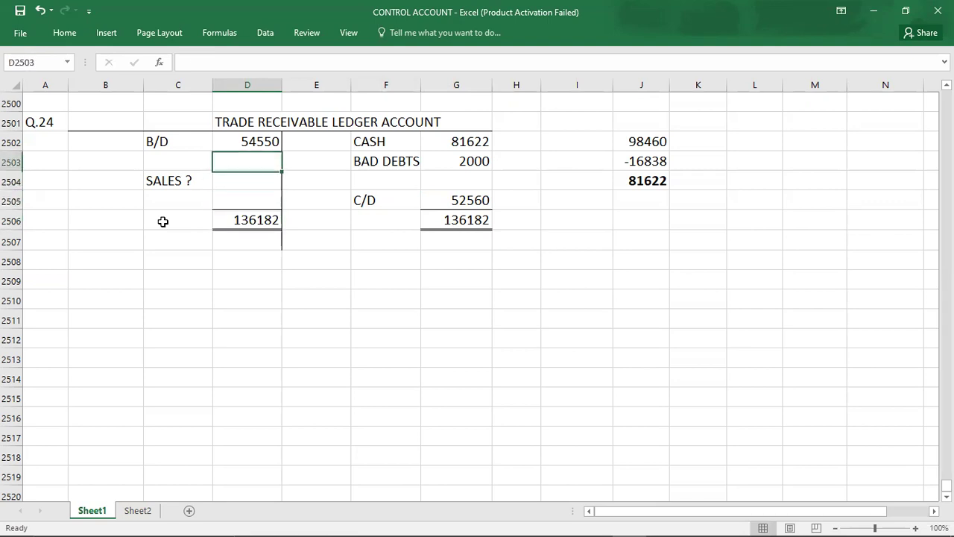
{"action": "key", "text": "Up"}
{"action": "key", "text": "Down"}
{"action": "key", "text": "Down"}
{"action": "key", "text": "shift+Left"}
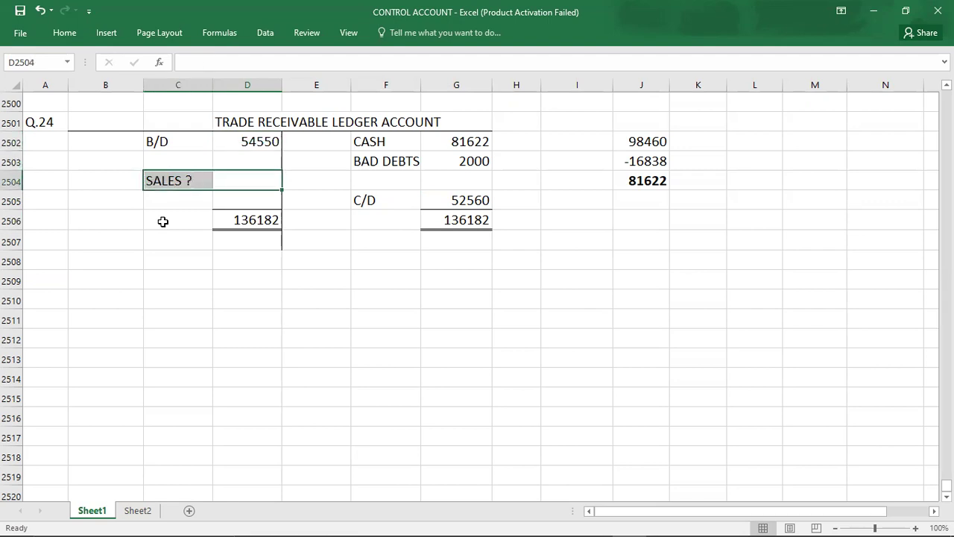
{"action": "key", "text": "ctrl+b"}
- Enter the balancing credit sales figure 81632 in D2504
{"action": "key", "text": "Right"}
{"action": "key", "text": "Left"}
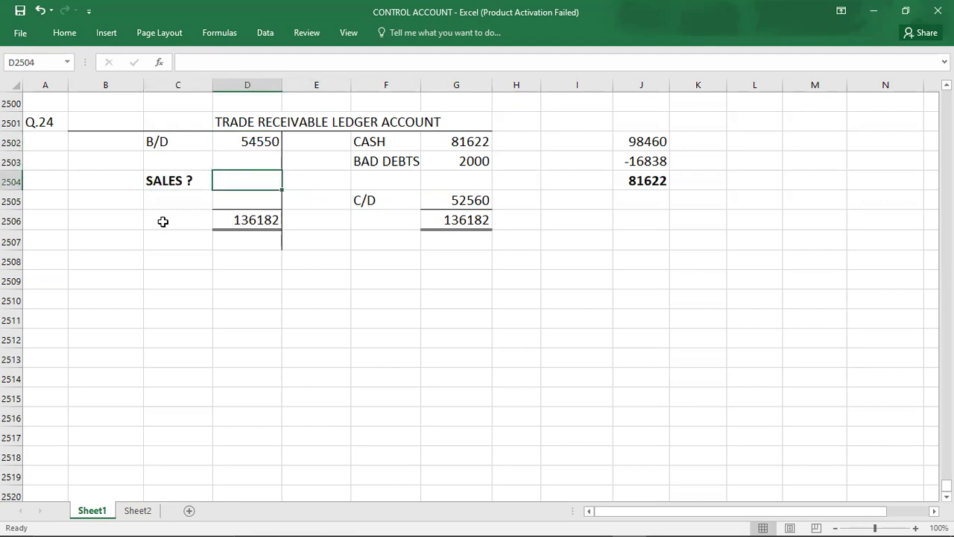
{"action": "type", "text": "816"}
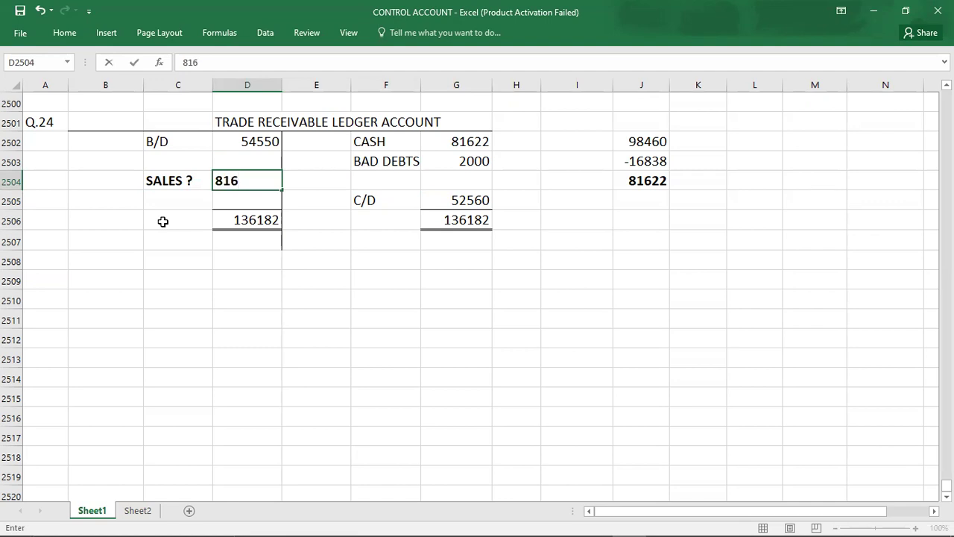
{"action": "type", "text": "32"}
{"action": "key", "text": "Return"}
- Compare the sales figure with question 240's answer options in the PDF and enter the answer D in A2502
{"action": "key", "text": "alt+Tab"}
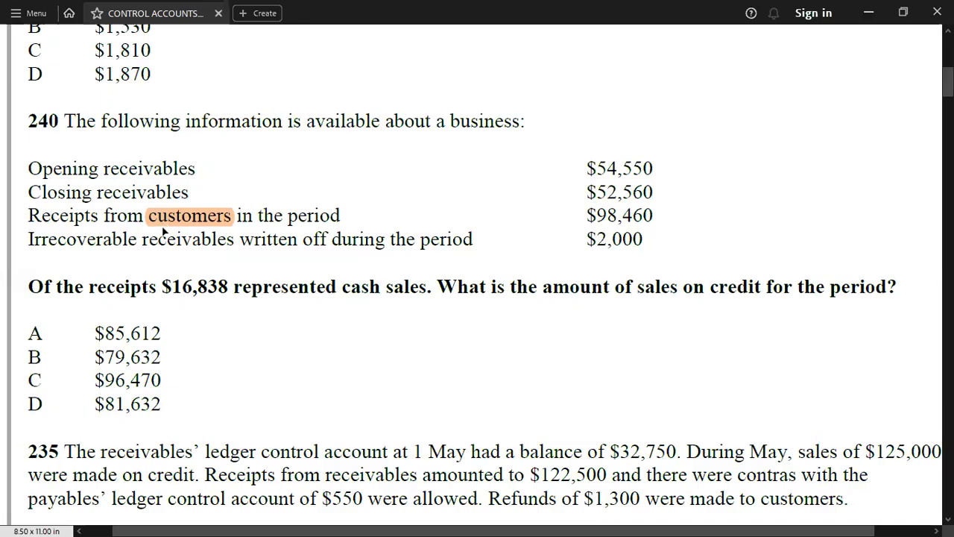
{"action": "key", "text": "alt+Tab"}
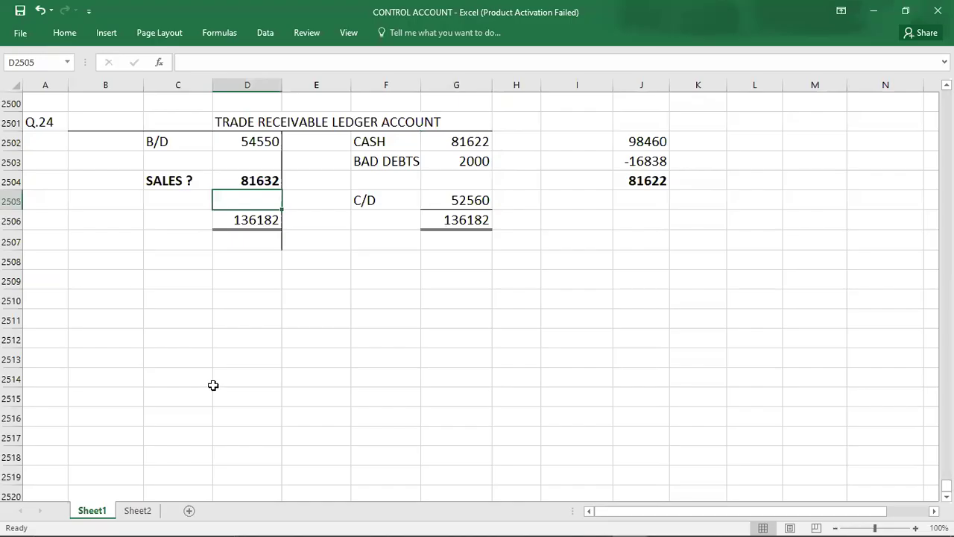
{"action": "left_click", "coordinate": [228, 177]}
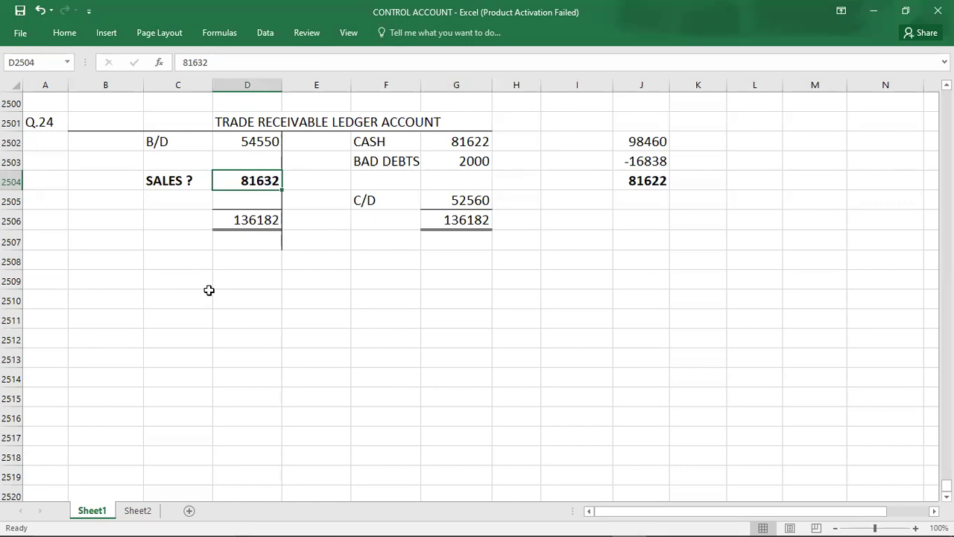
{"action": "key", "text": "alt+Tab"}
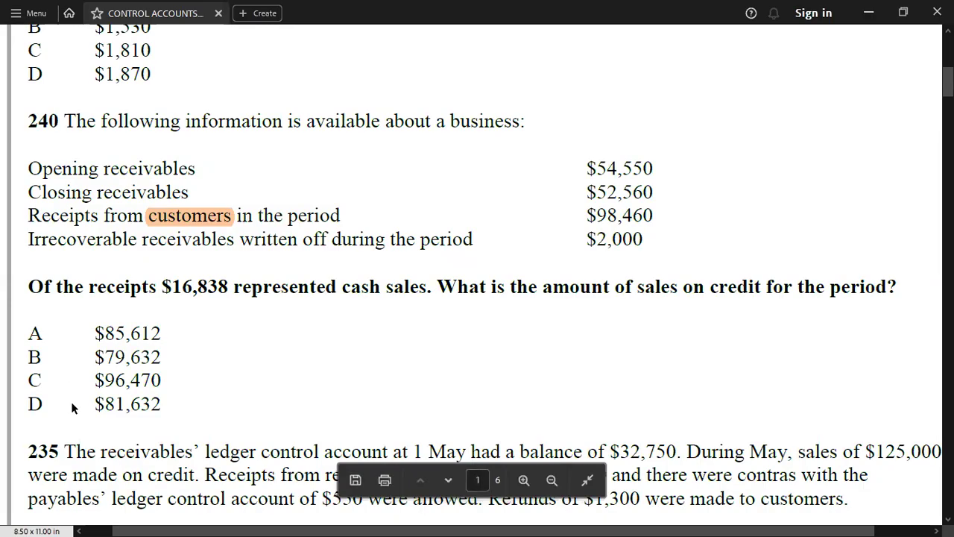
{"action": "key", "text": "alt+Tab"}
{"action": "left_click", "coordinate": [51, 143]}
{"action": "type", "text": "D"}
{"action": "key", "text": "Return"}
{"action": "key", "text": "Down"}
{"action": "key", "text": "Down"}
{"action": "key", "text": "Down"}
{"action": "key", "text": "Down"}
{"action": "key", "text": "Down"}
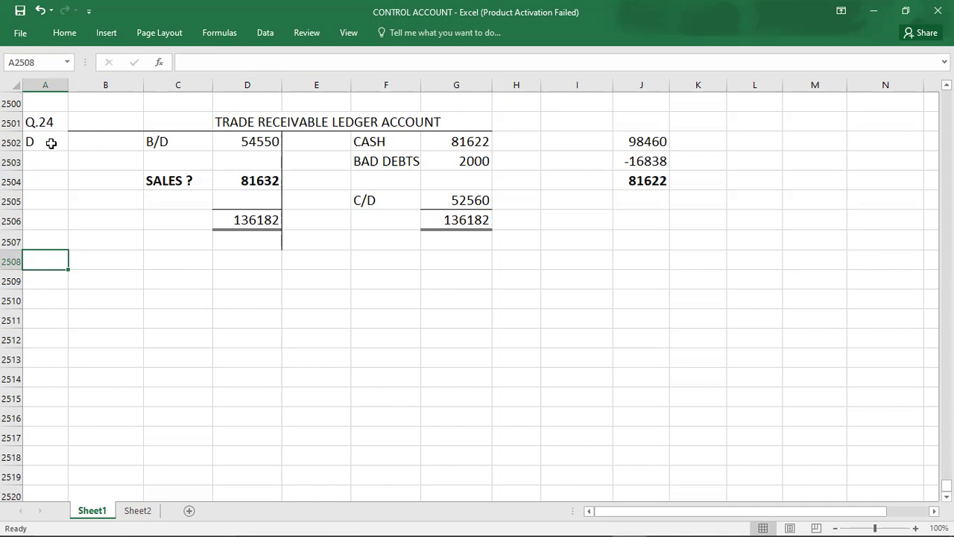
- Review question 240's cash sales sentence and answer options in the PDF, marking the $16,838 amount, and return to the Excel worksheet
{"action": "key", "text": "alt+Tab"}
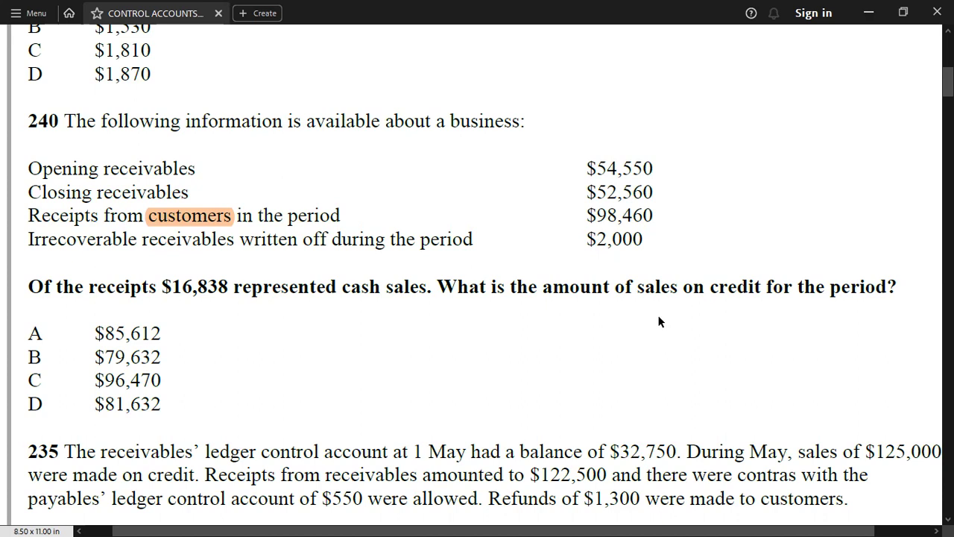
{"action": "left_click_drag", "start_coordinate": [162, 287], "coordinate": [219, 288]}
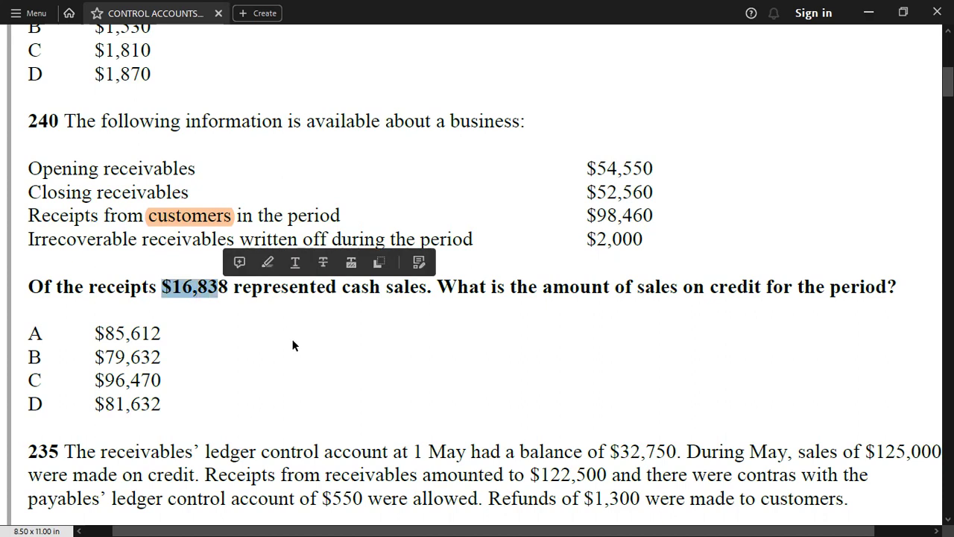
{"action": "left_click", "coordinate": [16, 277]}
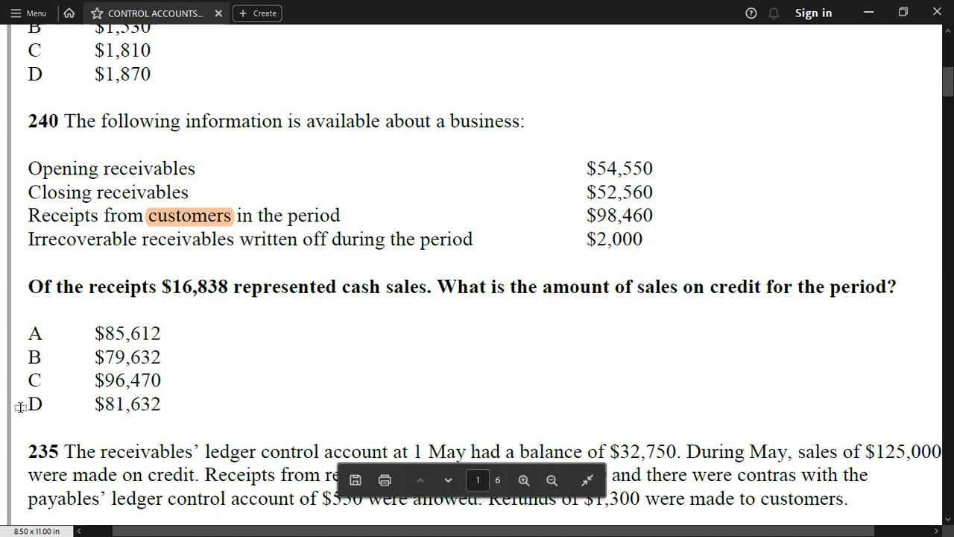
{"action": "key", "text": "alt+Tab"}
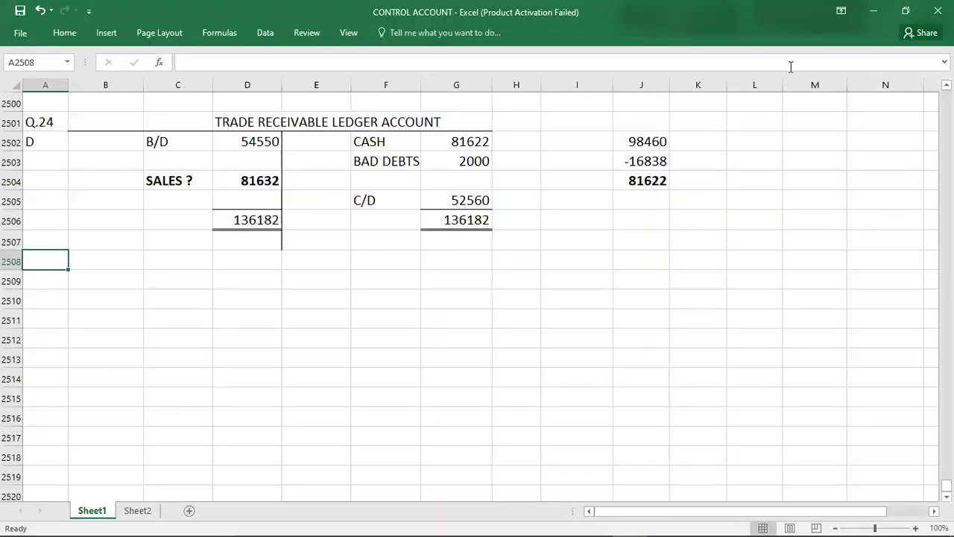
{"action": "key", "text": "alt+Tab"}
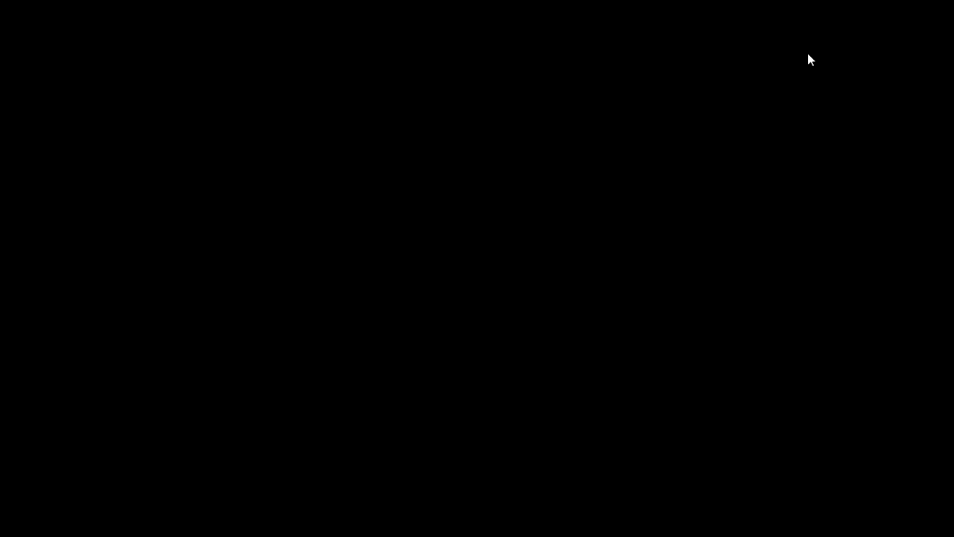